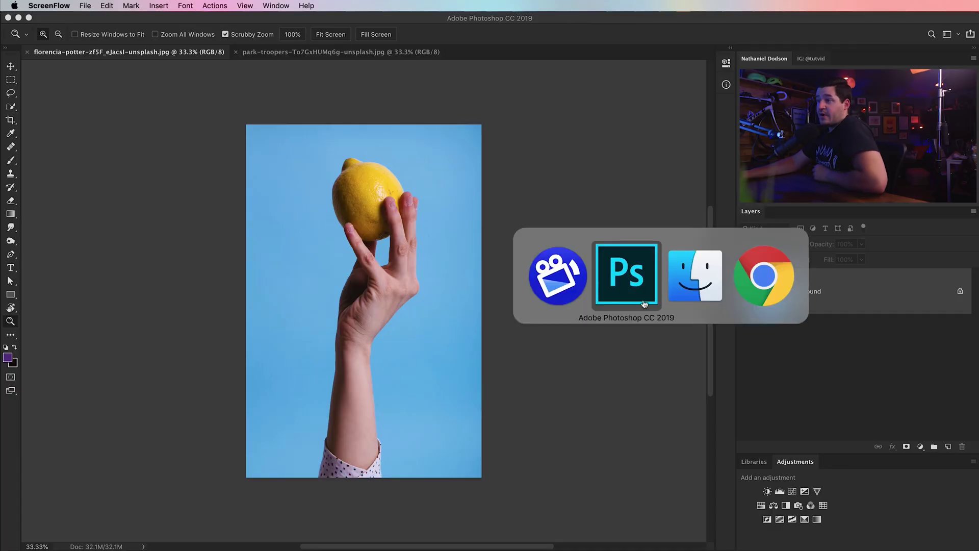
Zoom in on the hand and lemon and pan along the arm
{"action": "left_click", "coordinate": [644, 304]}
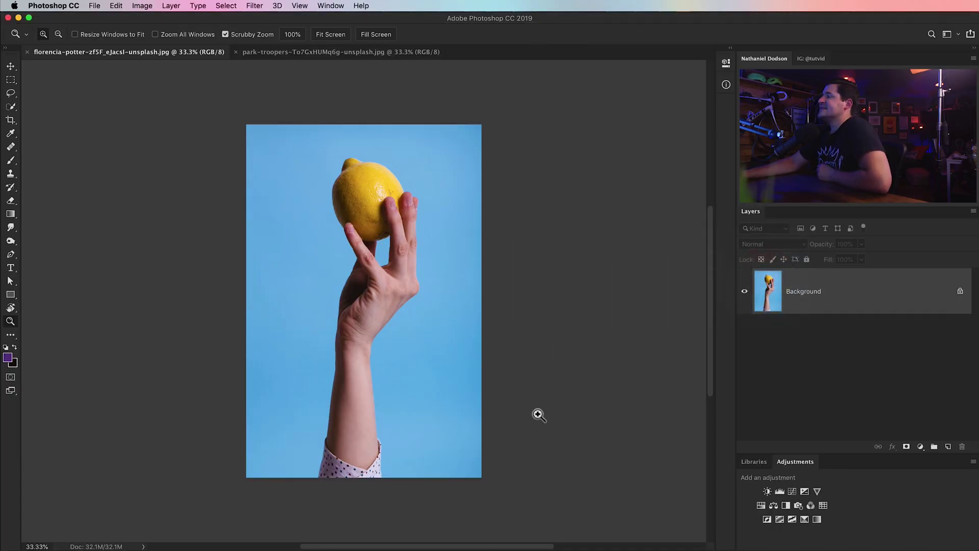
{"action": "key", "text": "b"}
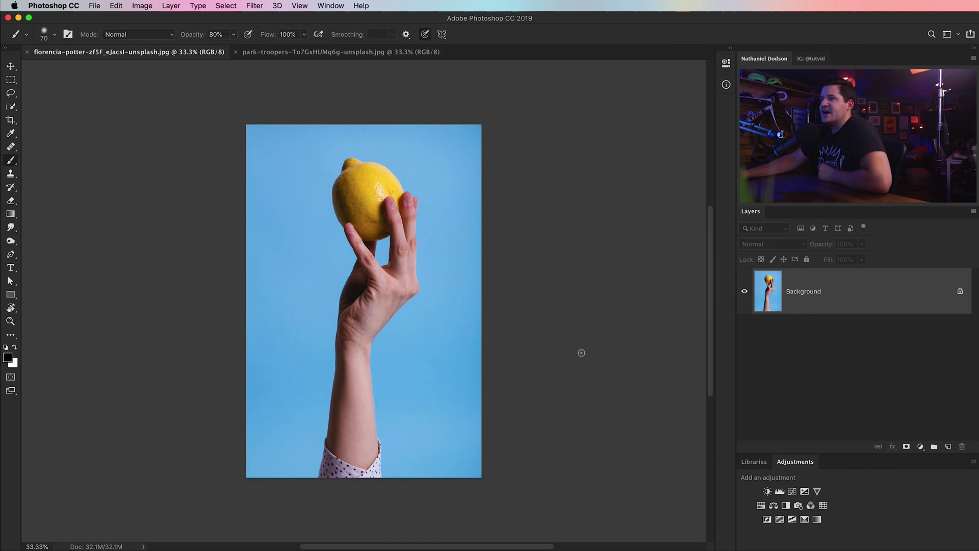
{"action": "key", "text": "v"}
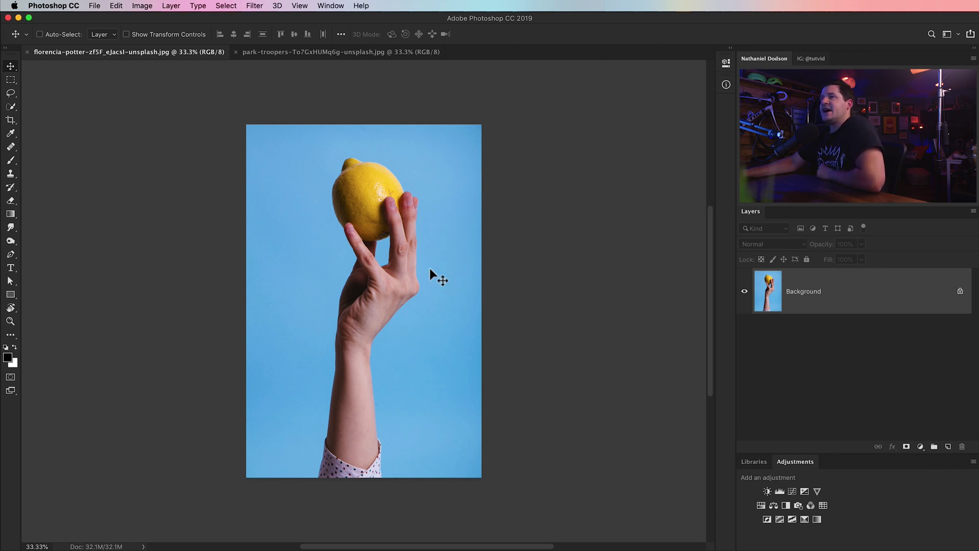
{"action": "key", "text": "z"}
{"action": "left_click", "coordinate": [385, 274]}
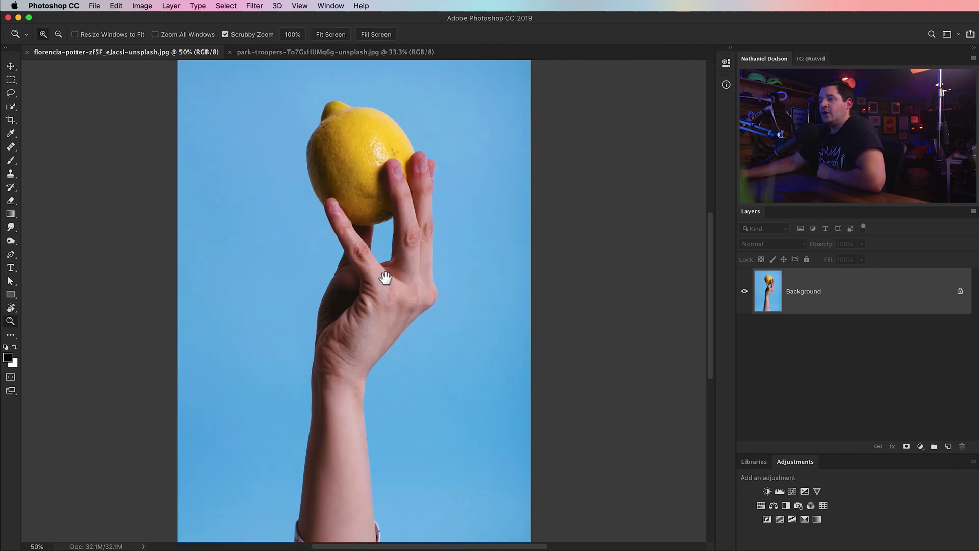
{"action": "left_click_drag", "start_coordinate": [389, 300], "coordinate": [411, 308]}
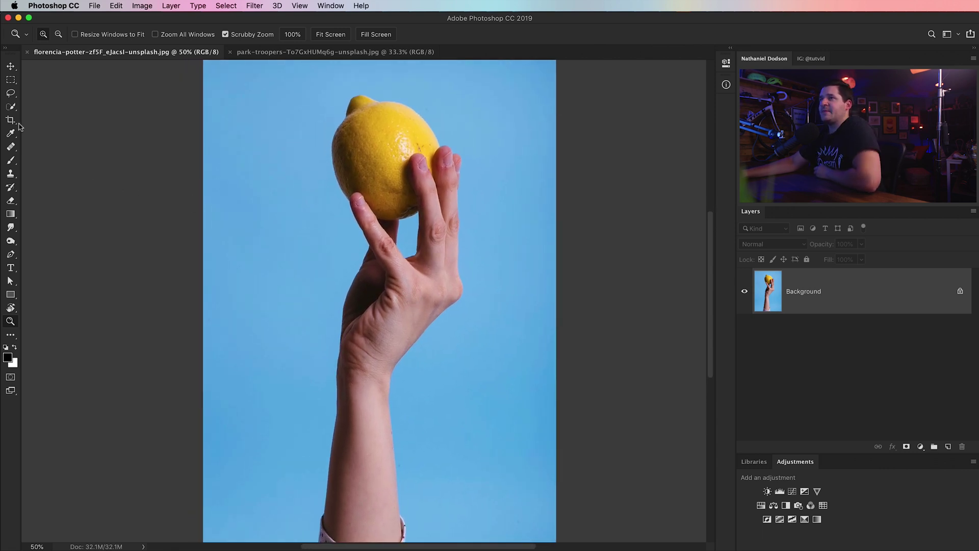
Select the hand and lemon with Select Subject, then check the edges around the fingers
{"action": "left_click", "coordinate": [10, 106]}
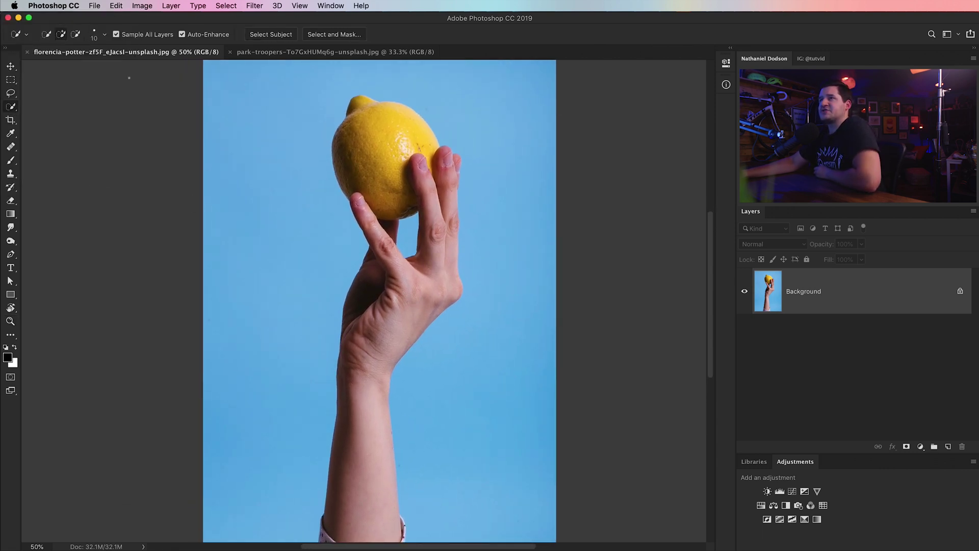
{"action": "left_click", "coordinate": [271, 34]}
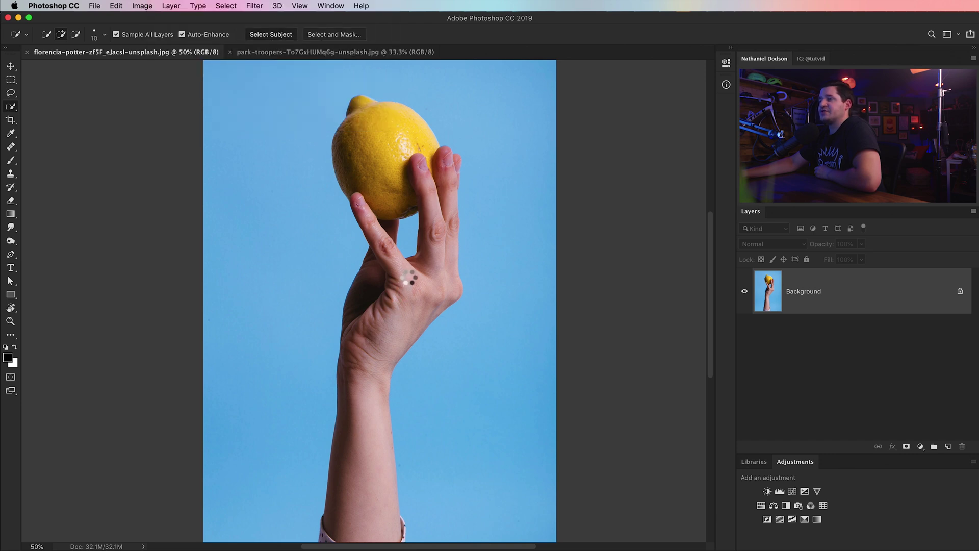
{"action": "left_click_drag", "start_coordinate": [398, 309], "coordinate": [435, 372]}
{"action": "mouse_move", "coordinate": [440, 229]}
{"action": "left_mouse_down"}
{"action": "mouse_move", "coordinate": [453, 220]}
{"action": "mouse_move", "coordinate": [443, 275]}
{"action": "left_mouse_up"}
{"action": "key", "text": "w"}
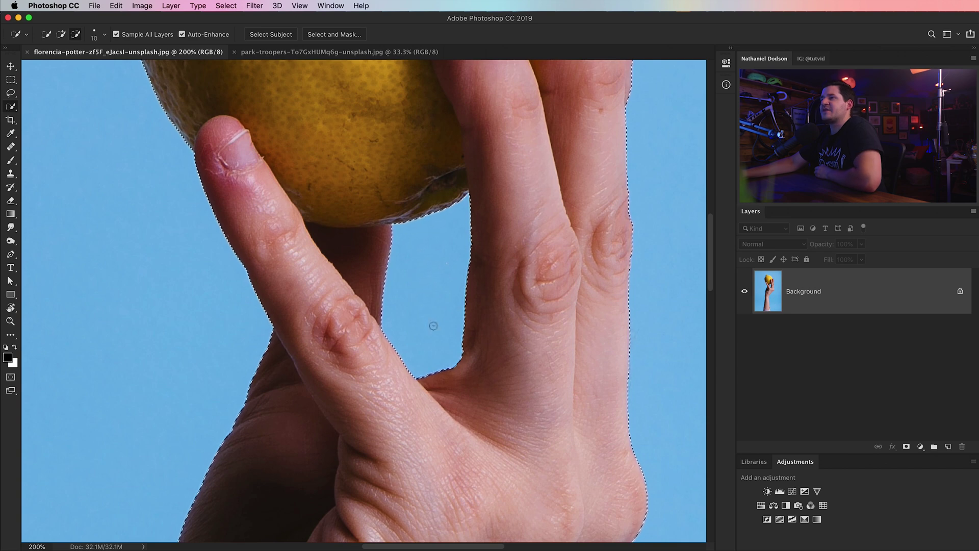
{"action": "key", "text": "v"}
{"action": "key", "text": "super+0"}
{"action": "left_click", "coordinate": [226, 6]}
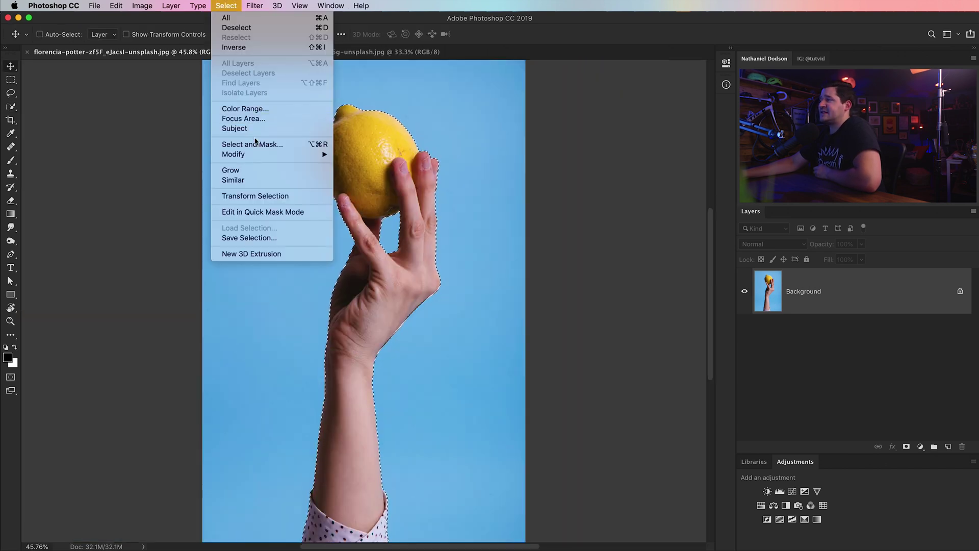
In Select and Mask, pick a preview view mode and inspect the hand and forearm edges at 200%
{"action": "left_click", "coordinate": [296, 145]}
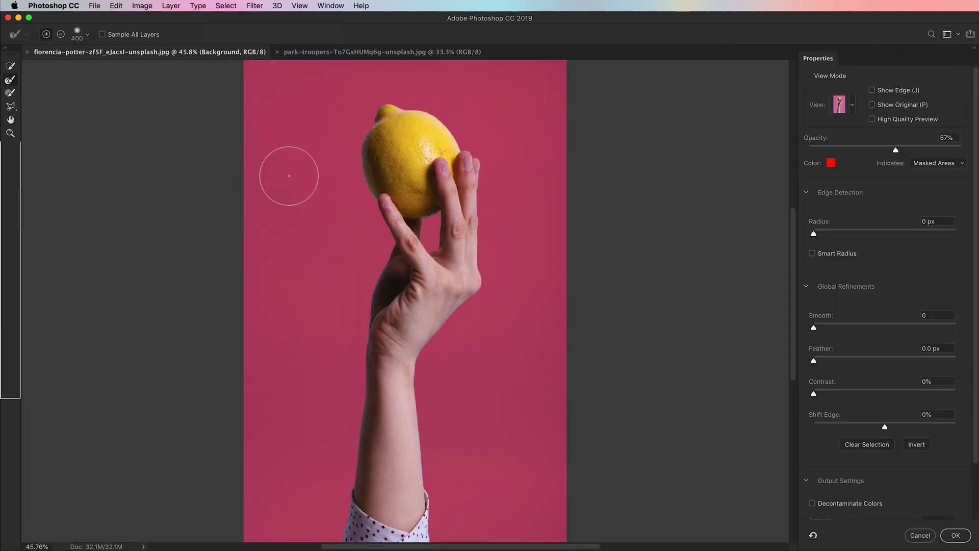
{"action": "left_click", "coordinate": [853, 105]}
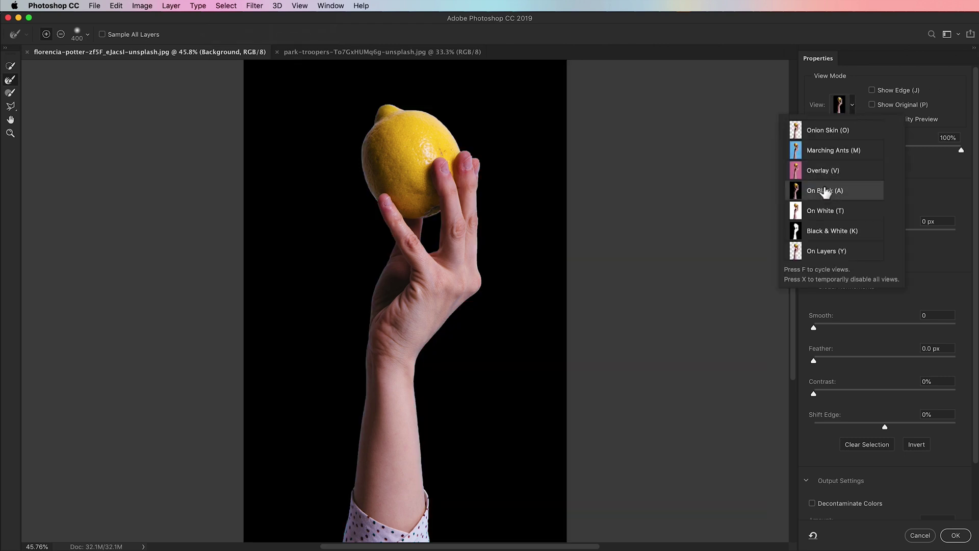
{"action": "key", "text": "z"}
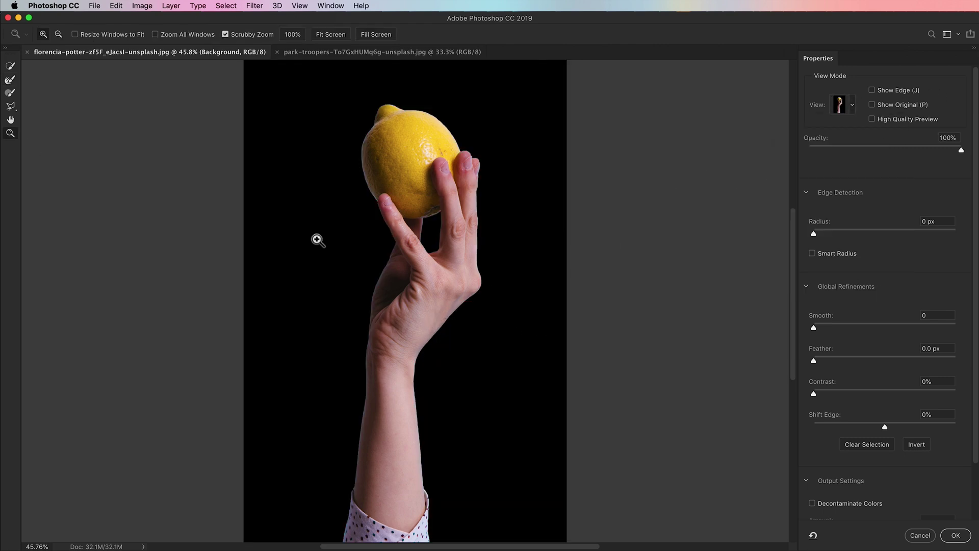
{"action": "left_click", "coordinate": [394, 318]}
{"action": "left_click", "coordinate": [394, 318]}
{"action": "left_click", "coordinate": [394, 317]}
{"action": "key", "text": "space"}
{"action": "left_click_drag", "start_coordinate": [394, 246], "coordinate": [400, 434]}
{"action": "left_click_drag", "start_coordinate": [408, 127], "coordinate": [419, 187]}
{"action": "left_click_drag", "start_coordinate": [388, 459], "coordinate": [509, 192]}
{"action": "left_click_drag", "start_coordinate": [378, 357], "coordinate": [516, 190]}
{"action": "left_click_drag", "start_coordinate": [505, 229], "coordinate": [463, 335]}
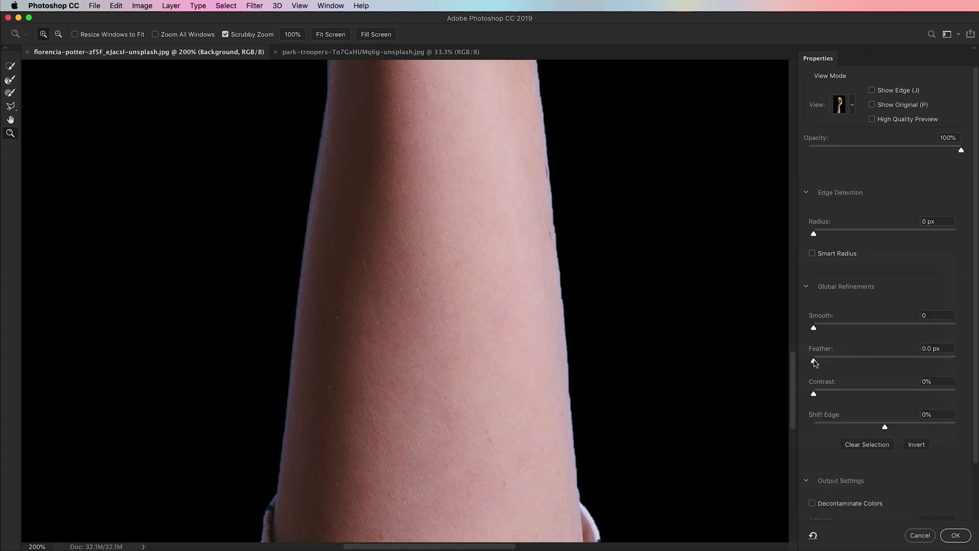
Set Feather to 3.8 px and Shift Edge to -34% to soften and tighten the mask
{"action": "left_click_drag", "start_coordinate": [832, 362], "coordinate": [836, 362]}
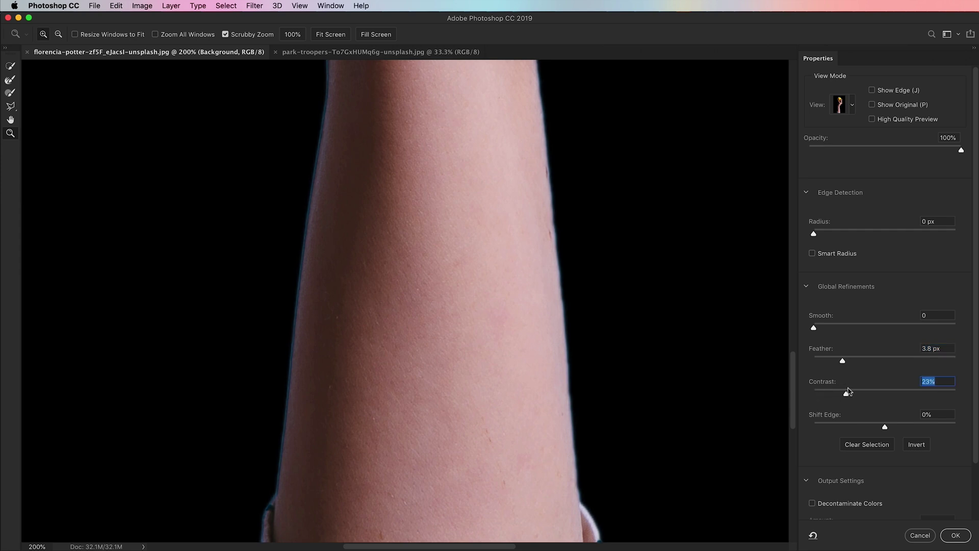
{"action": "left_click_drag", "start_coordinate": [882, 426], "coordinate": [870, 428]}
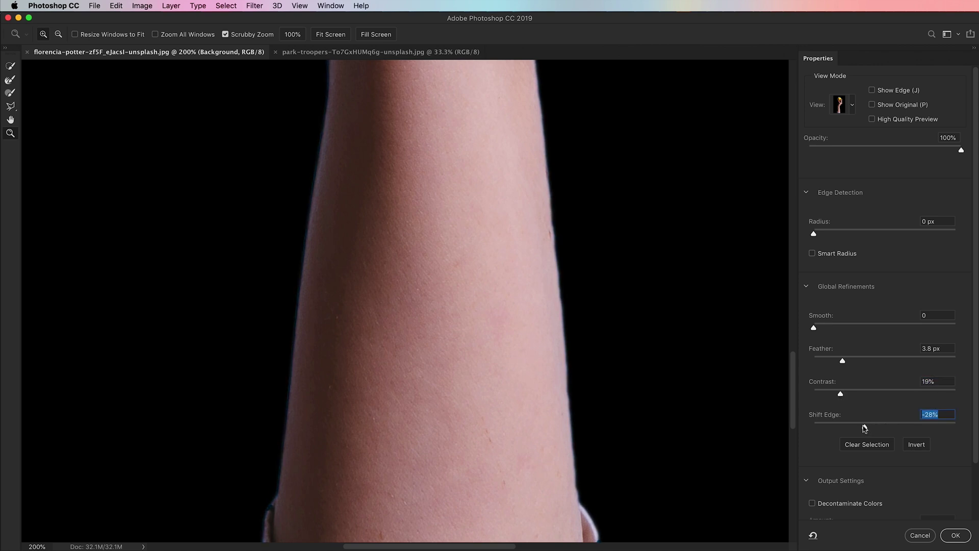
{"action": "left_click_drag", "start_coordinate": [865, 429], "coordinate": [861, 428]}
{"action": "left_click_drag", "start_coordinate": [562, 413], "coordinate": [561, 449]}
{"action": "left_click_drag", "start_coordinate": [540, 234], "coordinate": [525, 309]}
Output the refined selection as a layer mask on Layer 0
{"action": "key", "text": "super+0"}
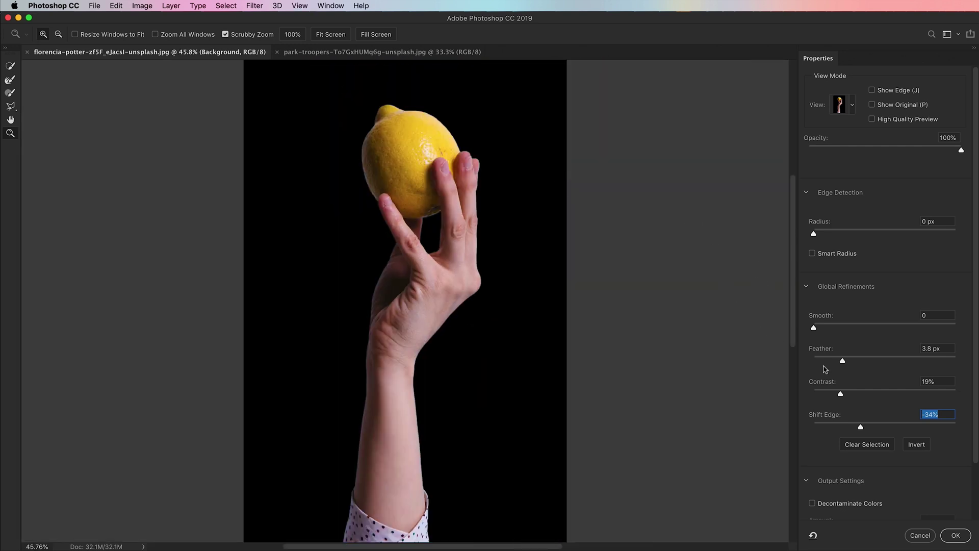
{"action": "scroll", "coordinate": [976, 417], "scroll_direction": "down", "scroll_amount": 3}
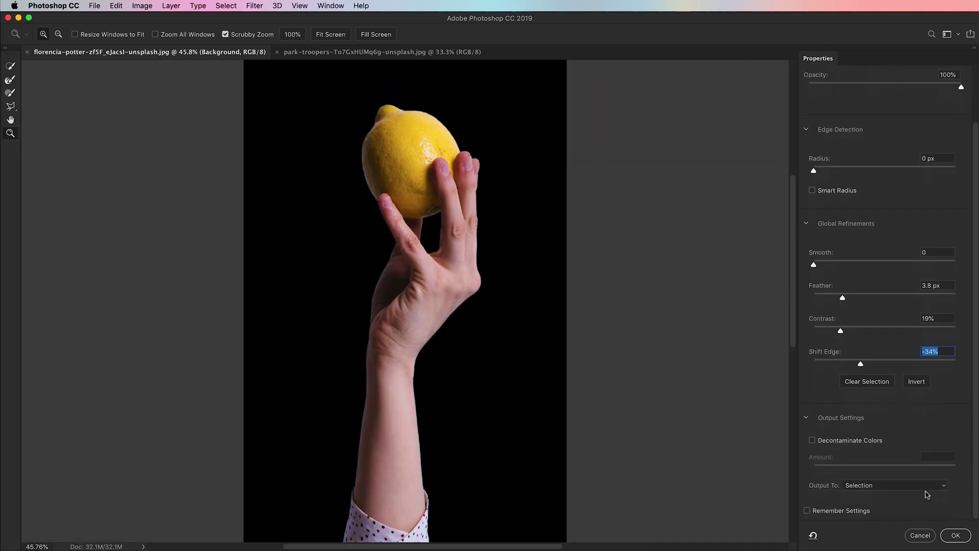
{"action": "left_click", "coordinate": [867, 484]}
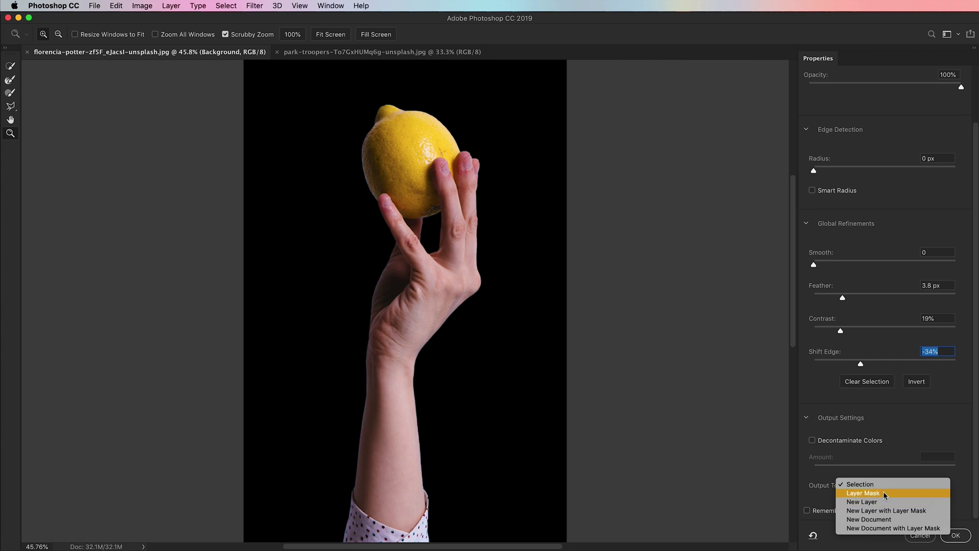
{"action": "left_click", "coordinate": [884, 494]}
{"action": "left_click", "coordinate": [956, 535]}
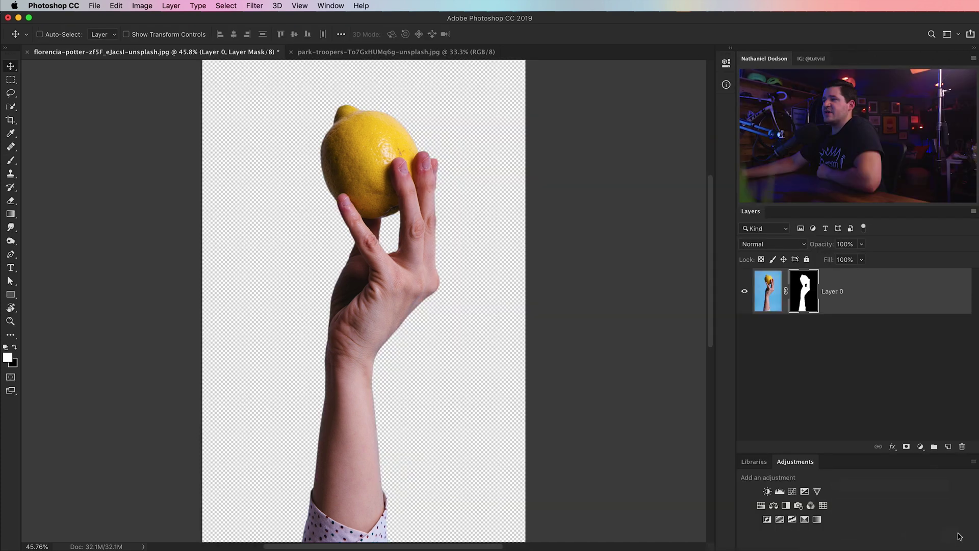
Copy the masked hand and lemon into the Hollywood Tower Hotel photo as Layer 1
{"action": "left_click", "coordinate": [386, 53]}
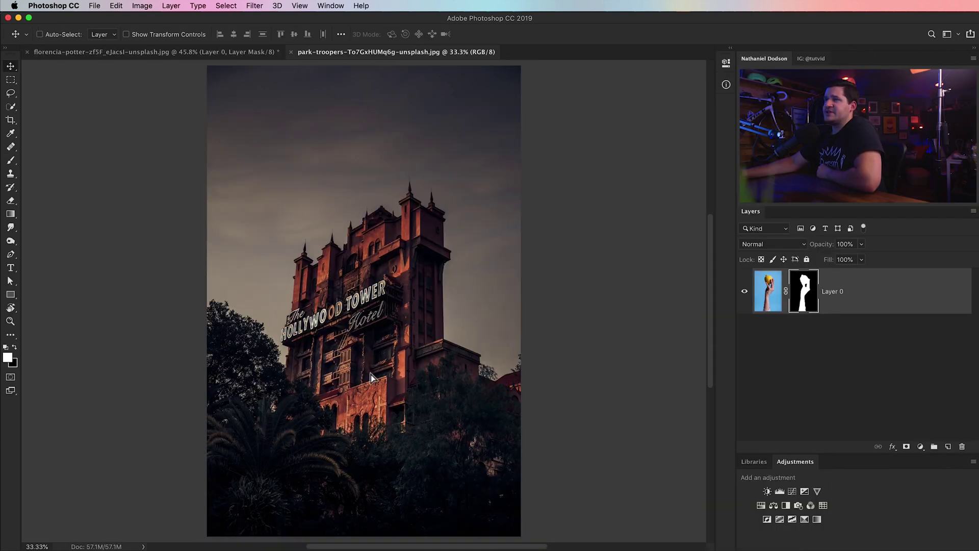
{"action": "left_click_drag", "start_coordinate": [372, 374], "coordinate": [415, 263]}
{"action": "mouse_move", "coordinate": [364, 449]}
{"action": "left_mouse_down"}
{"action": "mouse_move", "coordinate": [369, 357]}
{"action": "mouse_move", "coordinate": [348, 398]}
{"action": "mouse_move", "coordinate": [354, 440]}
{"action": "left_mouse_up"}
Scale the hand layer to about 128% and move it up and left
{"action": "key", "text": "ctrl+t"}
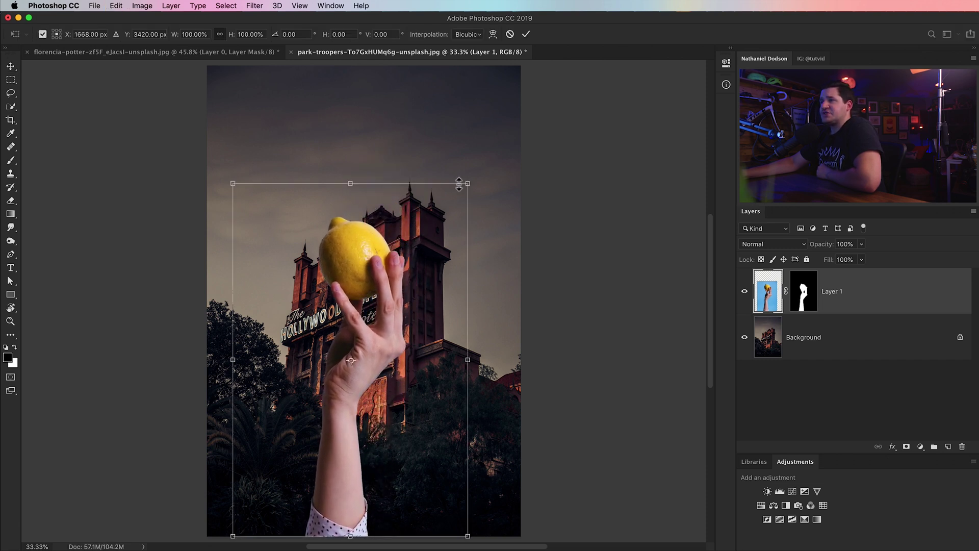
{"action": "left_click_drag", "start_coordinate": [473, 188], "coordinate": [579, 116]}
{"action": "left_click_drag", "start_coordinate": [443, 272], "coordinate": [420, 276]}
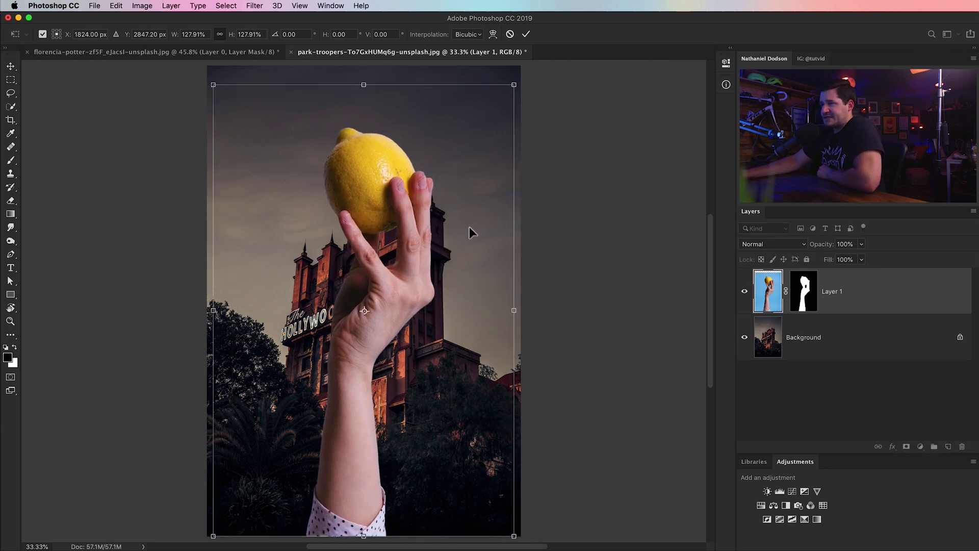
{"action": "key", "text": "Return"}
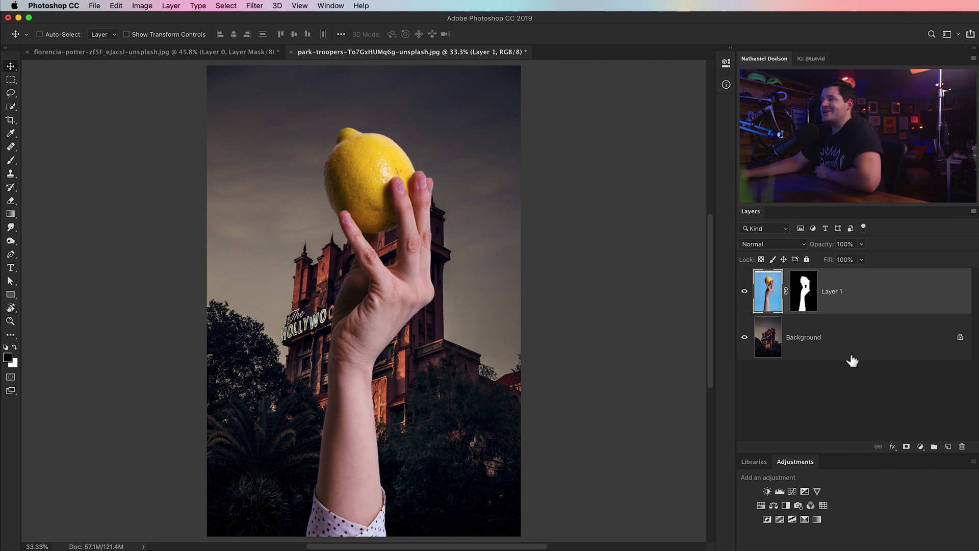
Load Layer 1's mask as a selection and contract it by 30 pixels
{"action": "left_click", "coordinate": [814, 304], "text": "alt"}
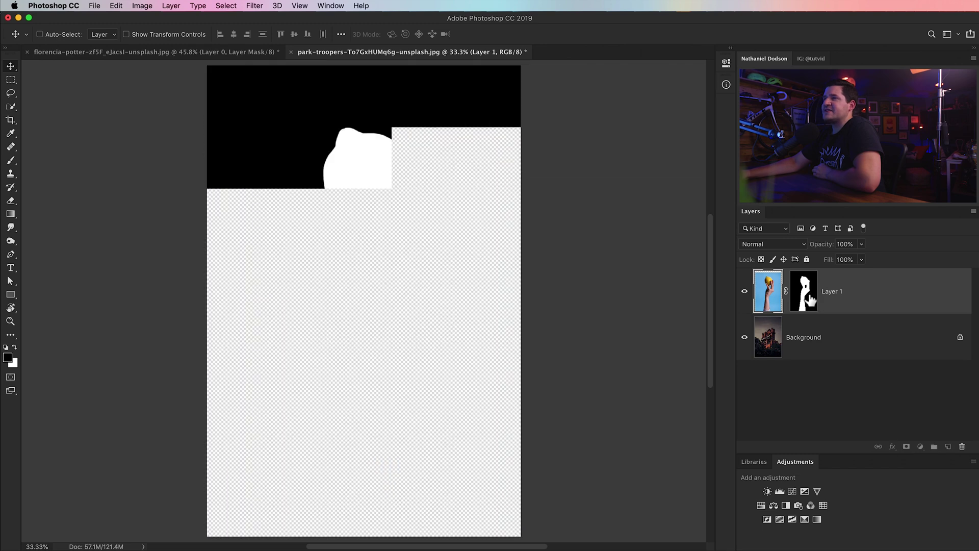
{"action": "left_click", "coordinate": [811, 306], "text": "alt"}
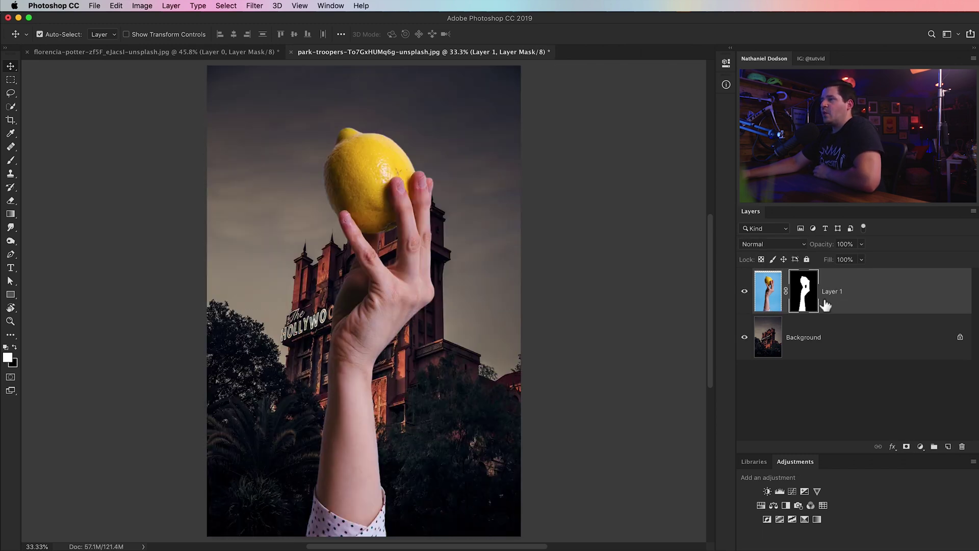
{"action": "left_click", "coordinate": [811, 305], "text": "super"}
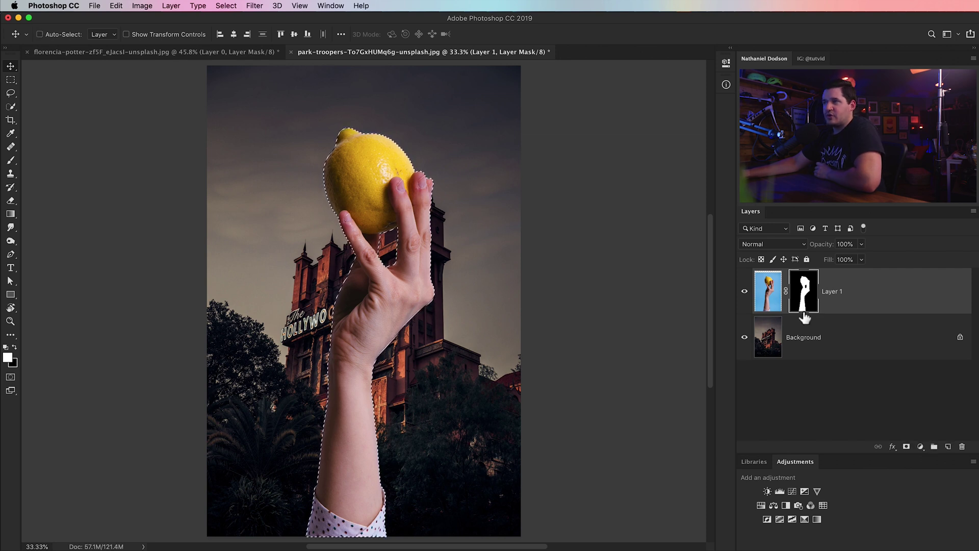
{"action": "left_click", "coordinate": [235, 7]}
{"action": "mouse_move", "coordinate": [255, 154]}
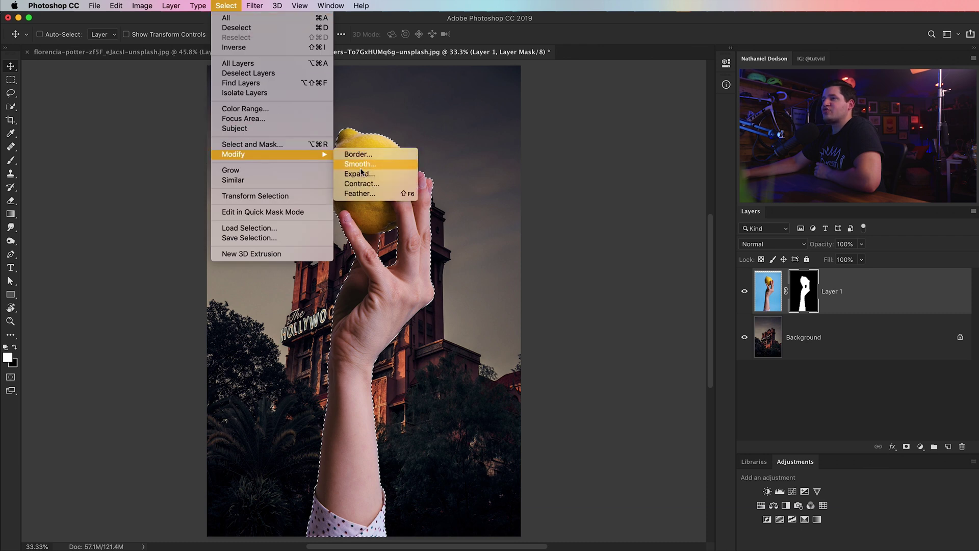
{"action": "left_click", "coordinate": [357, 185]}
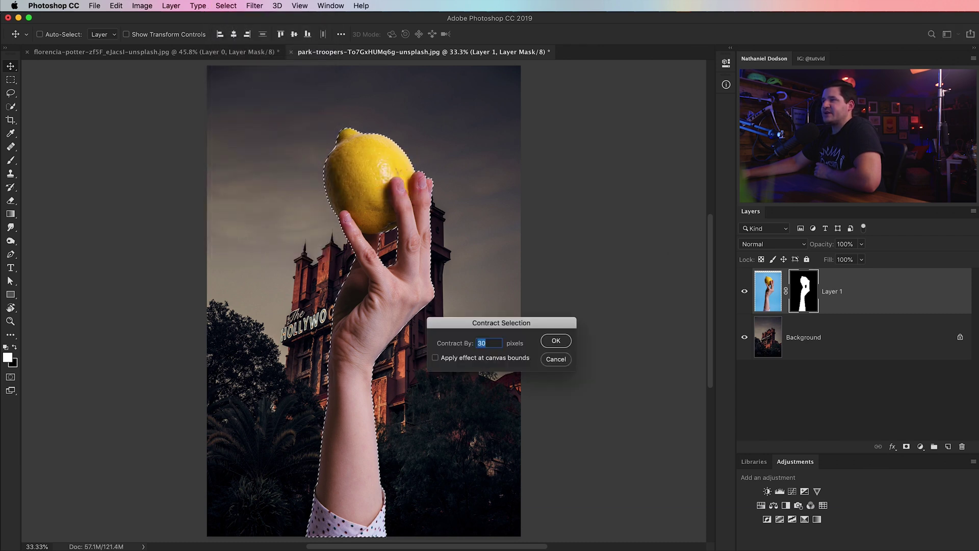
{"action": "key", "text": "Return"}
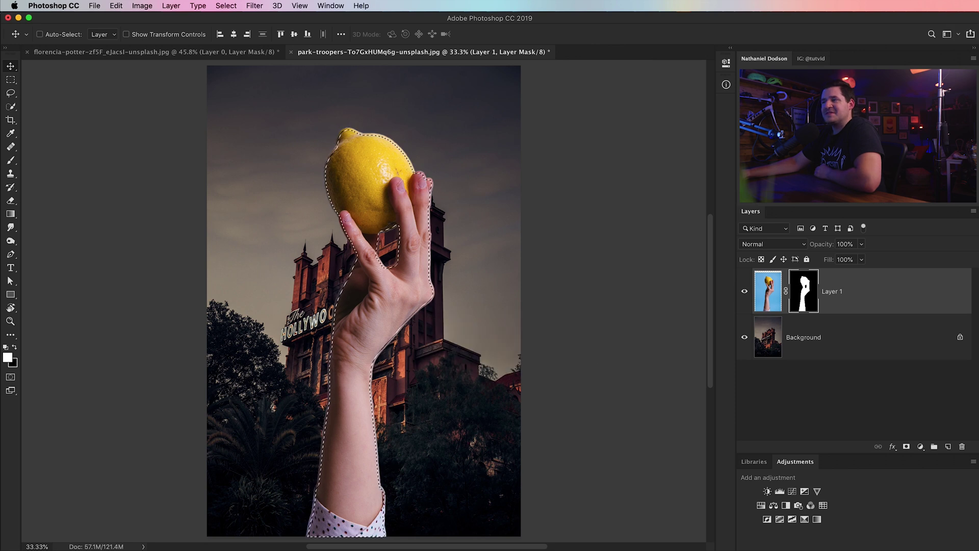
Feather the selection by 45 pixels and invert it
{"action": "left_click", "coordinate": [226, 6]}
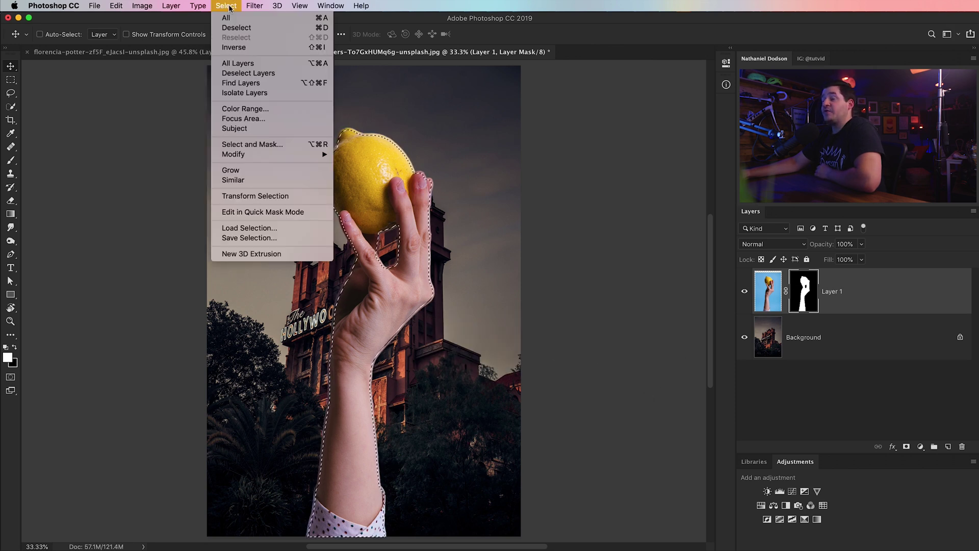
{"action": "mouse_move", "coordinate": [282, 152]}
{"action": "left_click", "coordinate": [354, 192]}
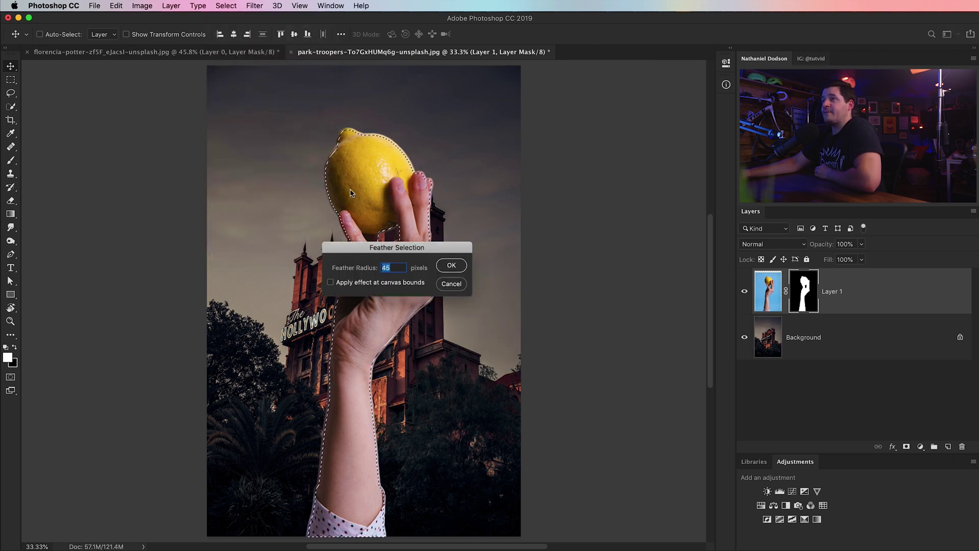
{"action": "key", "text": "Return"}
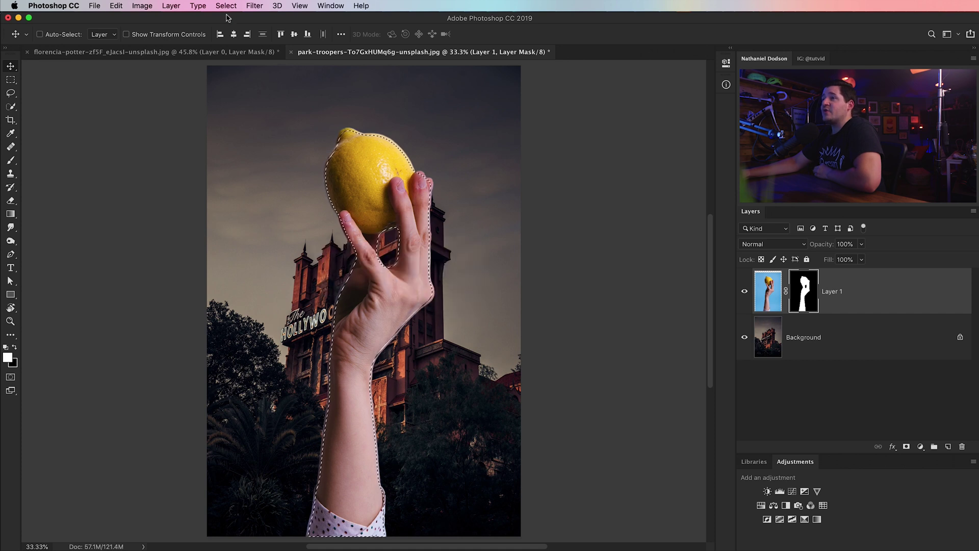
{"action": "left_click", "coordinate": [226, 6]}
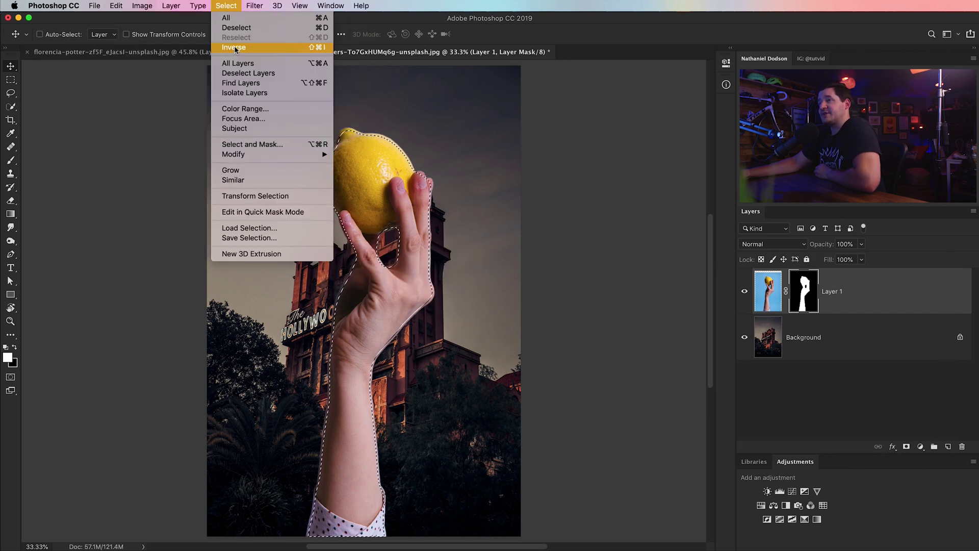
{"action": "left_click", "coordinate": [250, 47]}
Reset default colours and add a new layer named 'Edge-color'
{"action": "key", "text": "d"}
{"action": "key", "text": "cmd+shift+alt+n"}
{"action": "double_click", "coordinate": [803, 290]}
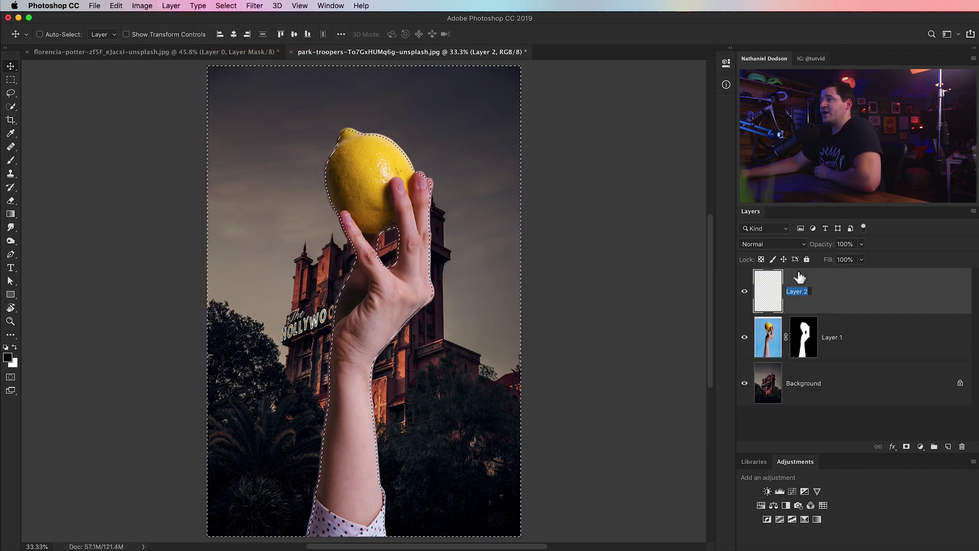
{"action": "type", "text": "Edge-color"}
{"action": "key", "text": "Return"}
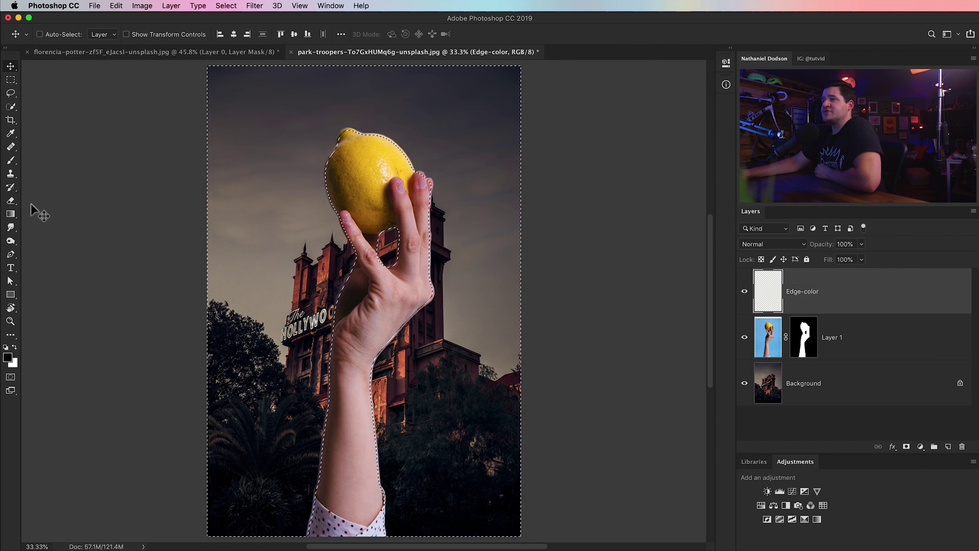
Sample orange from the scene, fill the selection with it, and deselect
{"action": "left_click", "coordinate": [10, 134]}
{"action": "left_click_drag", "start_coordinate": [280, 210], "coordinate": [302, 279]}
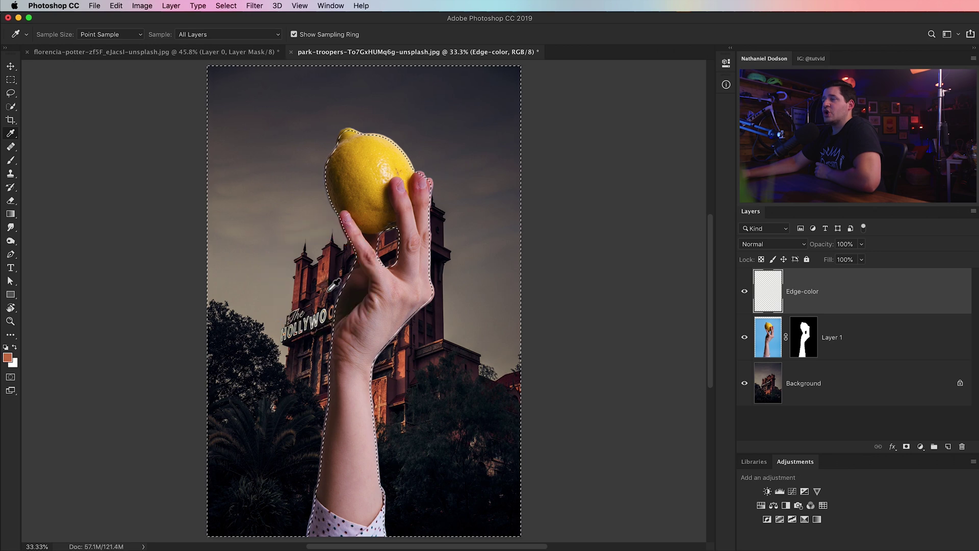
{"action": "left_click", "coordinate": [117, 5]}
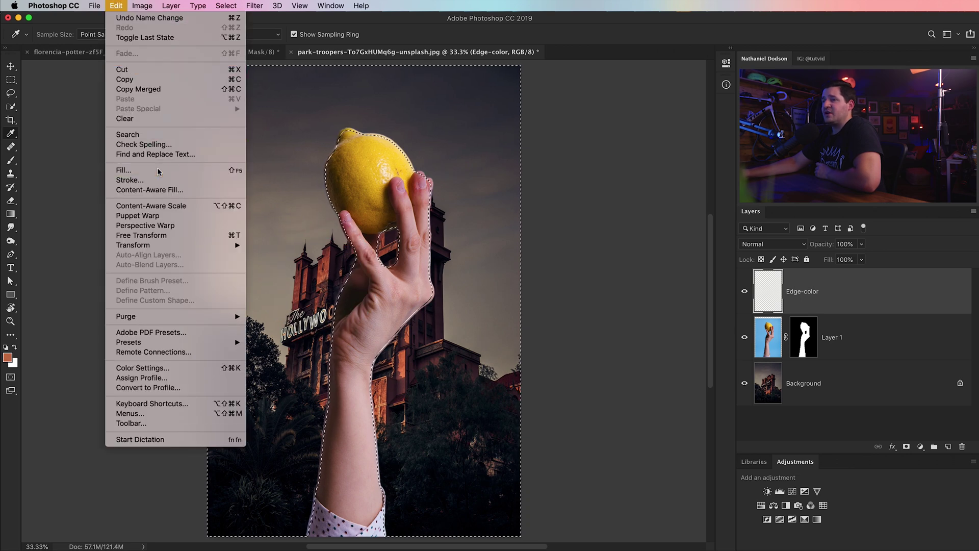
{"action": "left_click", "coordinate": [133, 171]}
{"action": "left_click", "coordinate": [396, 232]}
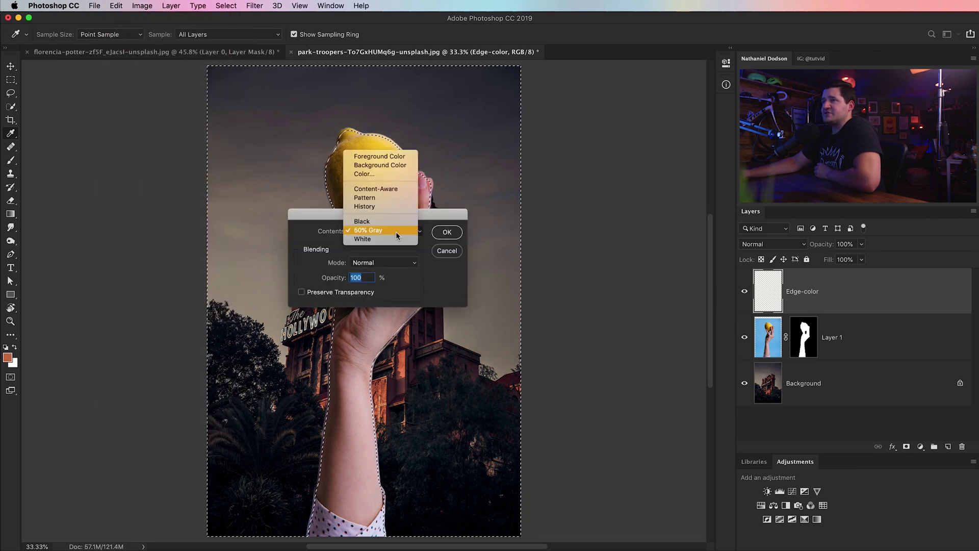
{"action": "left_click", "coordinate": [380, 156]}
{"action": "left_click", "coordinate": [447, 232]}
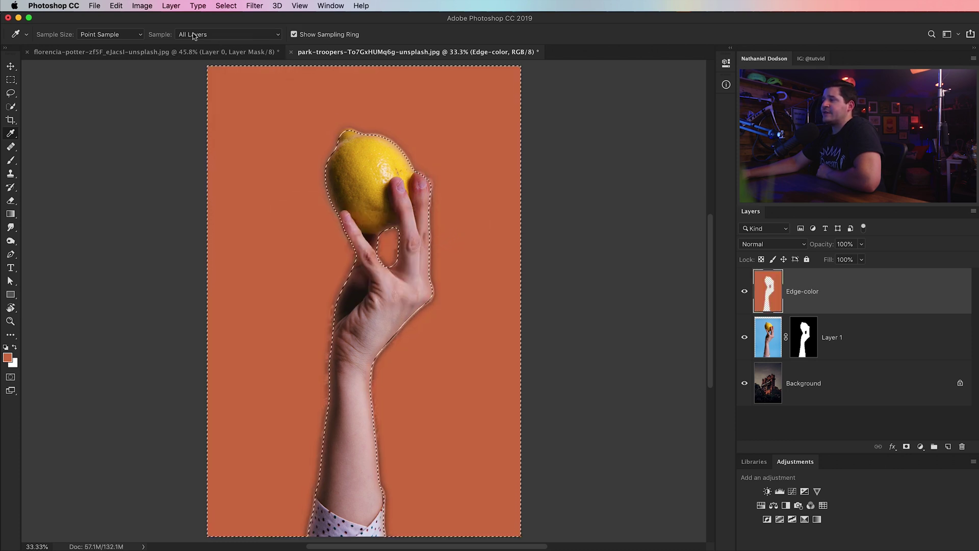
{"action": "key", "text": "super+d"}
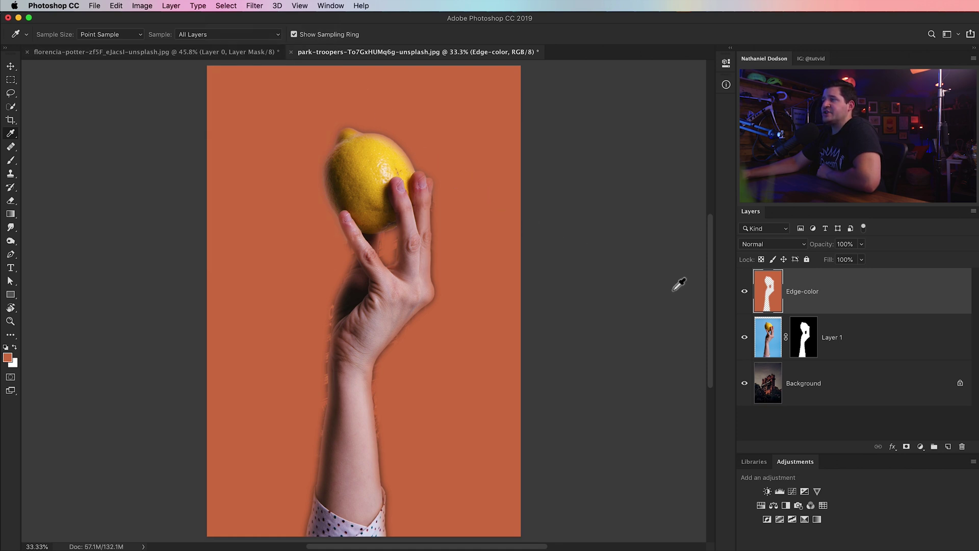
Clip Edge-color to Layer 1 and set its blend mode to Soft Light
{"action": "left_click", "coordinate": [857, 316], "text": "alt"}
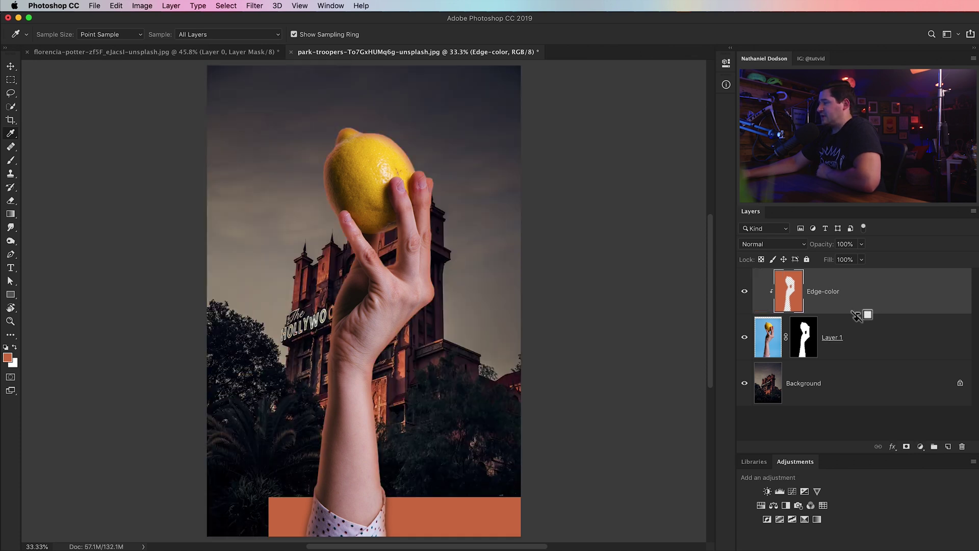
{"action": "key", "text": "z"}
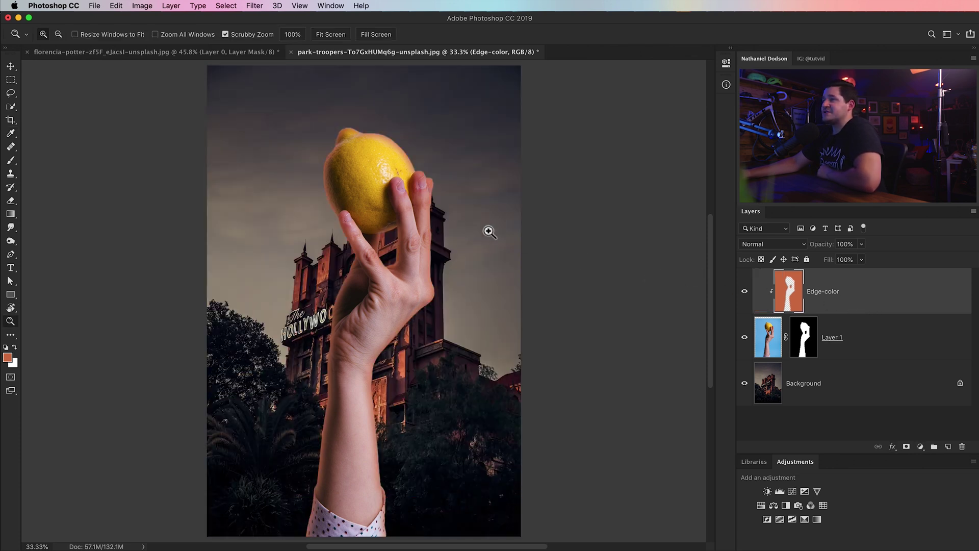
{"action": "left_click", "coordinate": [429, 204]}
{"action": "left_click", "coordinate": [429, 205]}
{"action": "left_click_drag", "start_coordinate": [423, 190], "coordinate": [481, 272]}
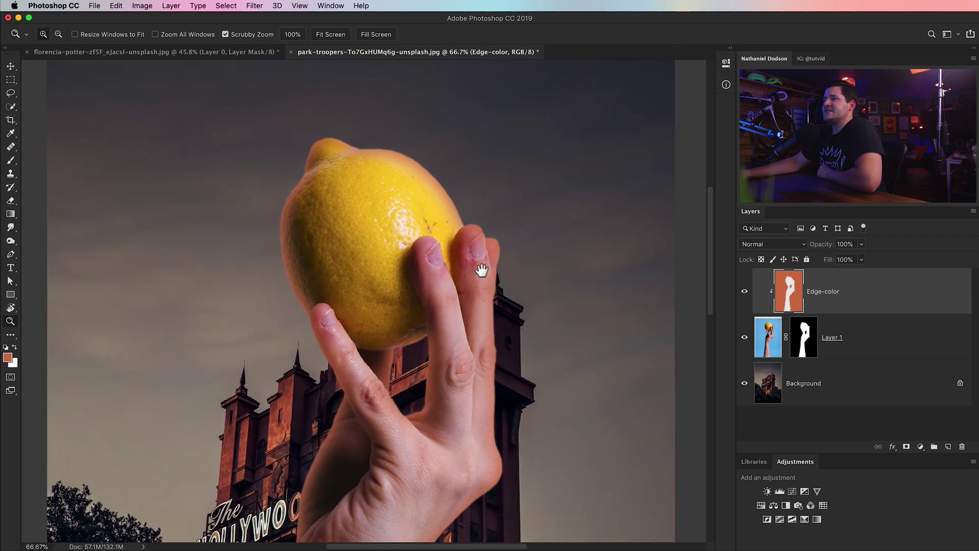
{"action": "left_click", "coordinate": [762, 246]}
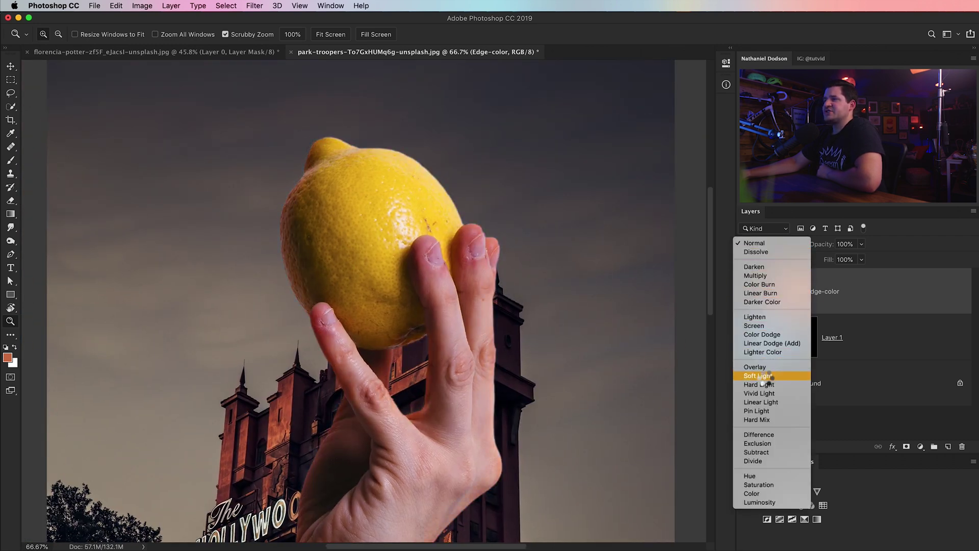
{"action": "left_click", "coordinate": [763, 367]}
{"action": "left_click", "coordinate": [791, 245]}
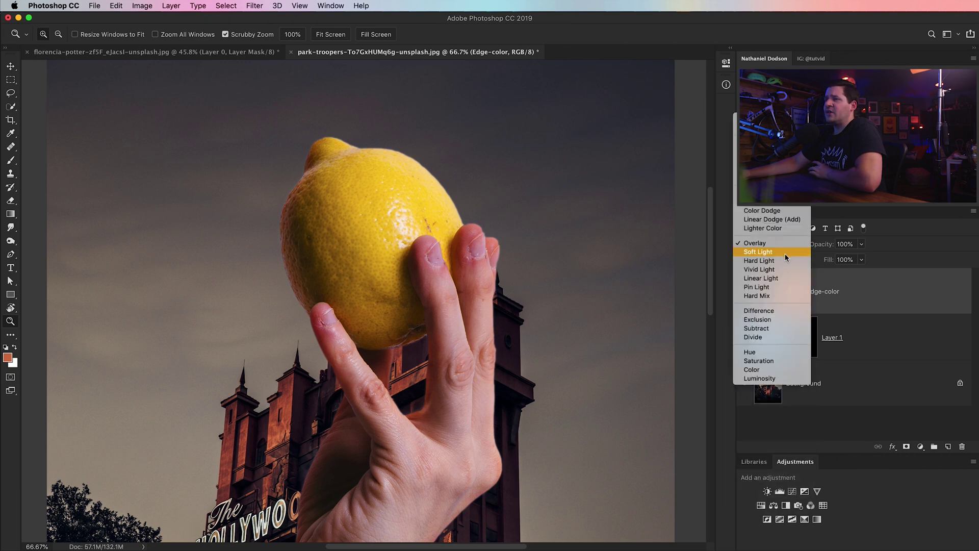
{"action": "left_click", "coordinate": [785, 252]}
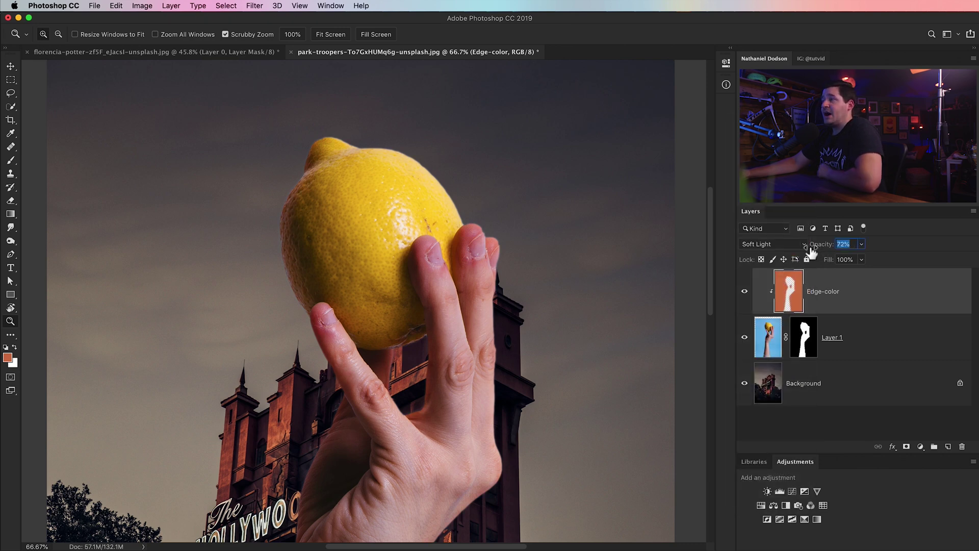
Lower the Edge-color opacity to 55%, comparing with the layer hidden and shown
{"action": "left_click_drag", "start_coordinate": [615, 328], "coordinate": [675, 107]}
{"action": "left_click_drag", "start_coordinate": [542, 370], "coordinate": [577, 251]}
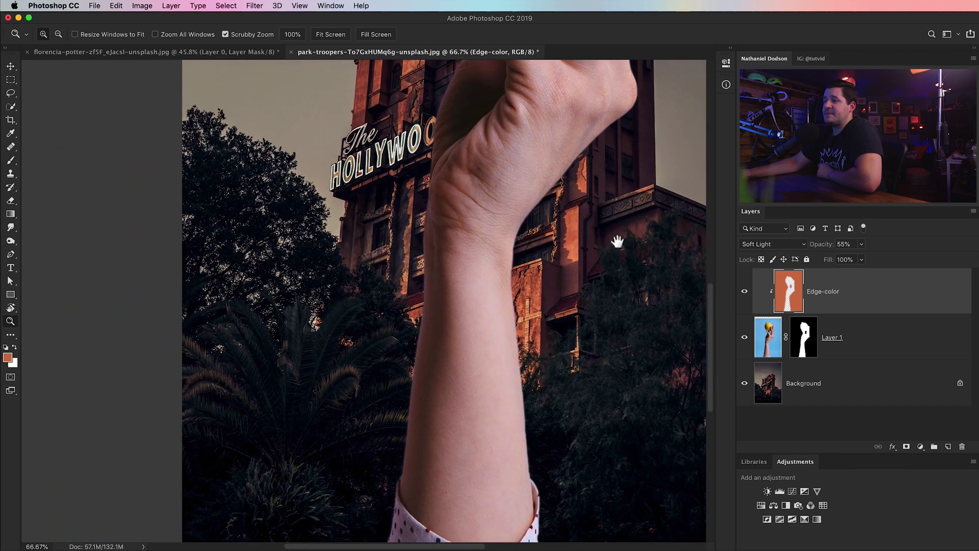
{"action": "scroll", "coordinate": [617, 242], "scroll_direction": "up", "scroll_amount": 10}
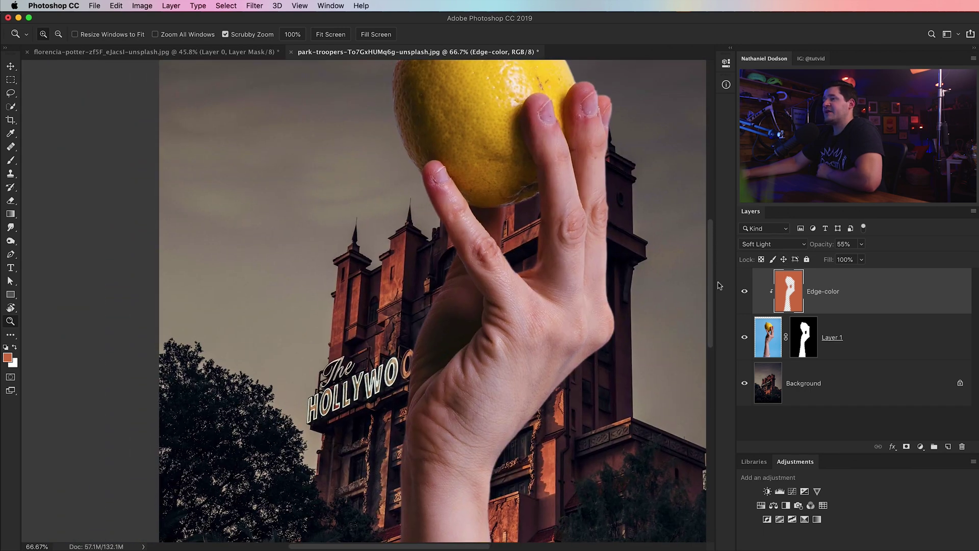
{"action": "key", "text": "super+minus"}
{"action": "key", "text": "super+minus"}
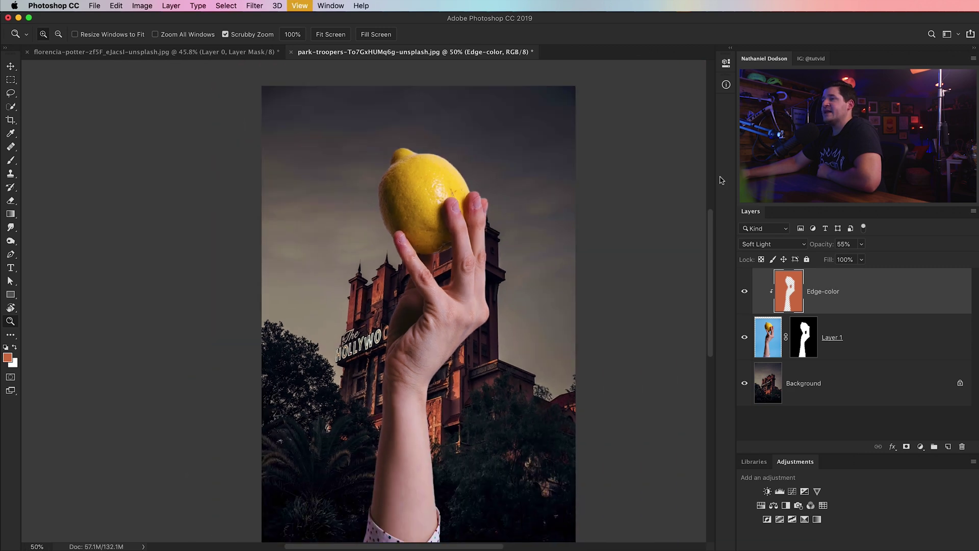
{"action": "key", "text": "super+0"}
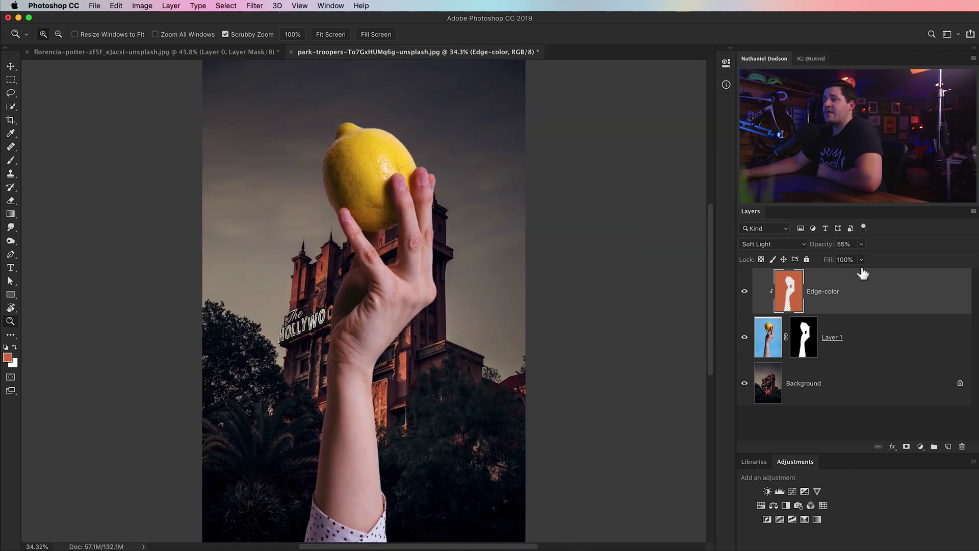
{"action": "left_click", "coordinate": [746, 292]}
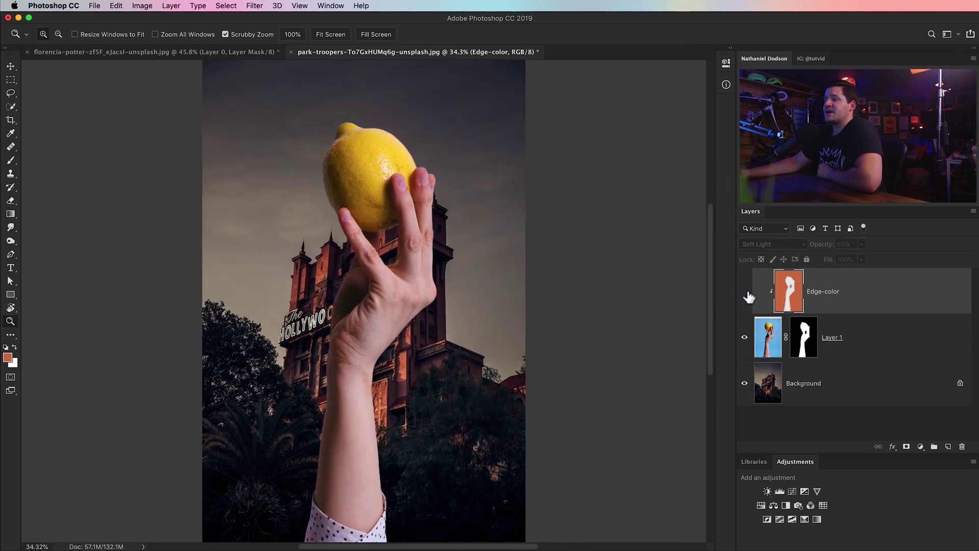
{"action": "key", "text": "5"}
{"action": "key", "text": "5"}
{"action": "left_click", "coordinate": [750, 295]}
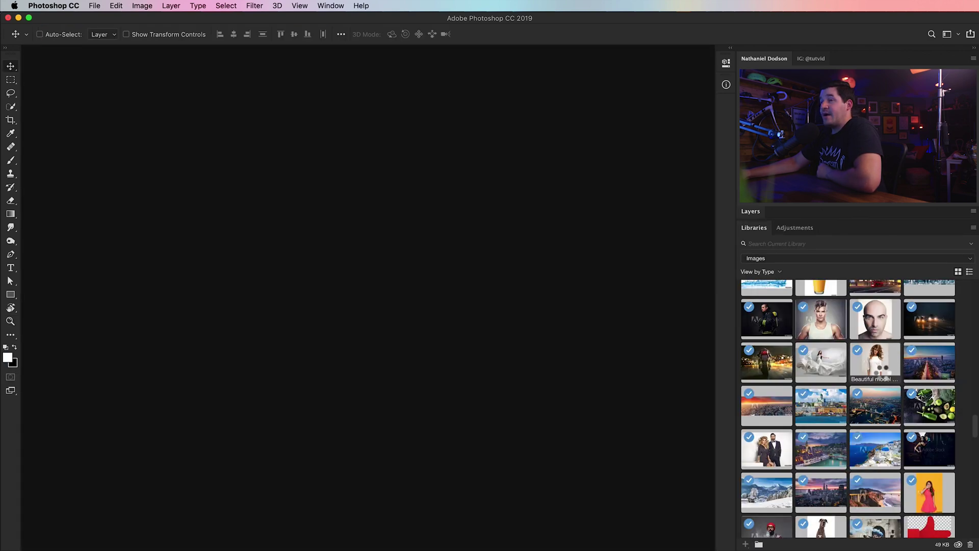
Open the white-dress model portrait from Libraries and reset panels to the default layout
{"action": "double_click", "coordinate": [882, 375]}
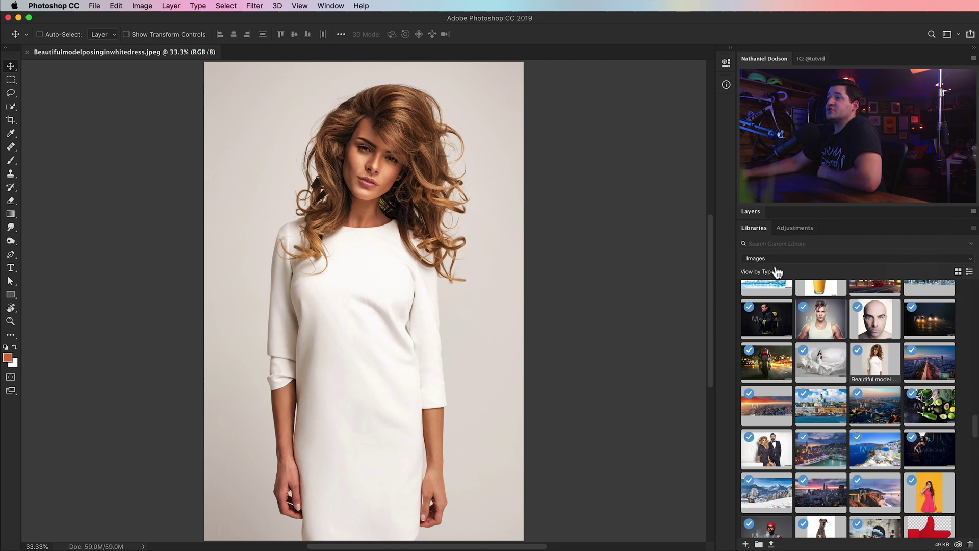
{"action": "double_click", "coordinate": [756, 228]}
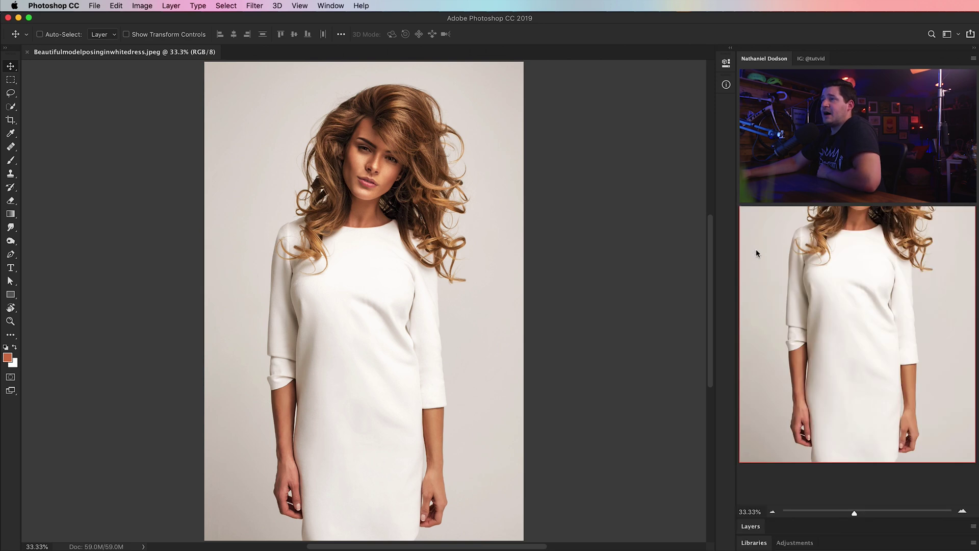
{"action": "left_click", "coordinate": [959, 37]}
{"action": "left_click", "coordinate": [966, 50]}
{"action": "double_click", "coordinate": [801, 387]}
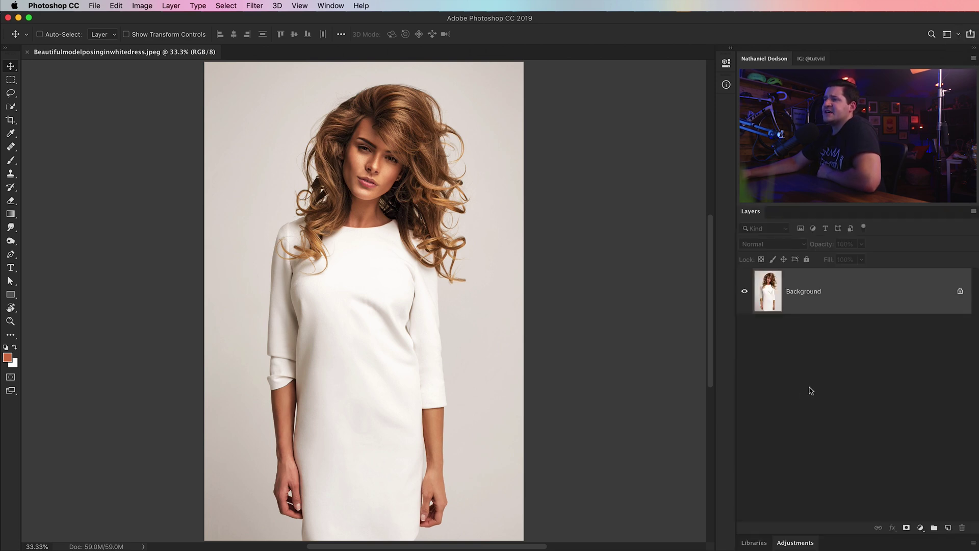
Select the woman with Select Subject and zoom in on her hair in Select and Mask
{"action": "left_click", "coordinate": [12, 107]}
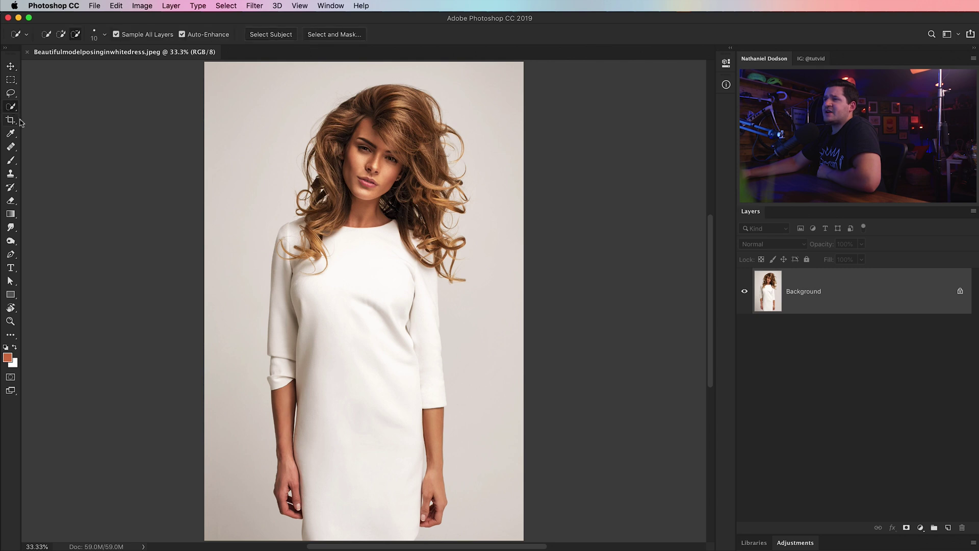
{"action": "left_click", "coordinate": [278, 36]}
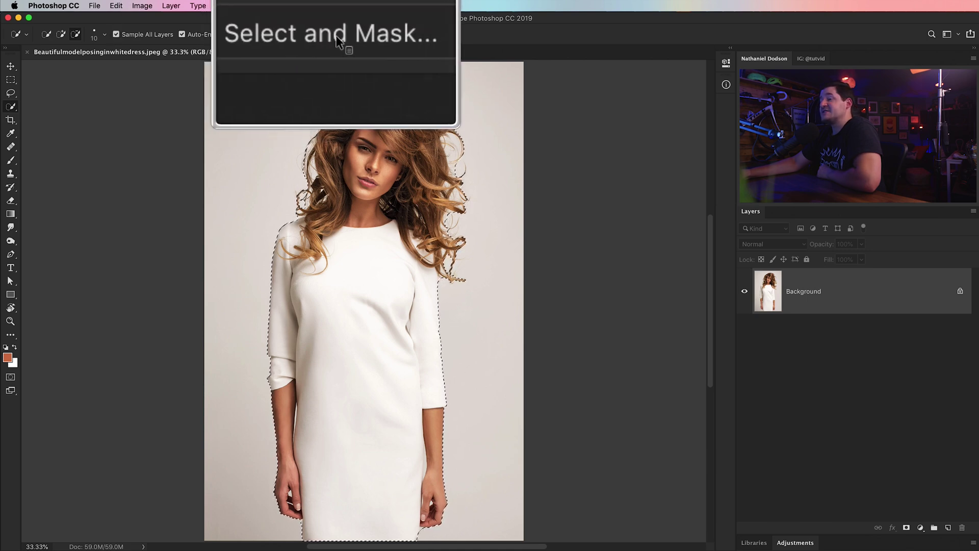
{"action": "left_click", "coordinate": [336, 38]}
{"action": "left_click", "coordinate": [363, 166]}
{"action": "left_click", "coordinate": [358, 187]}
{"action": "left_click", "coordinate": [371, 210]}
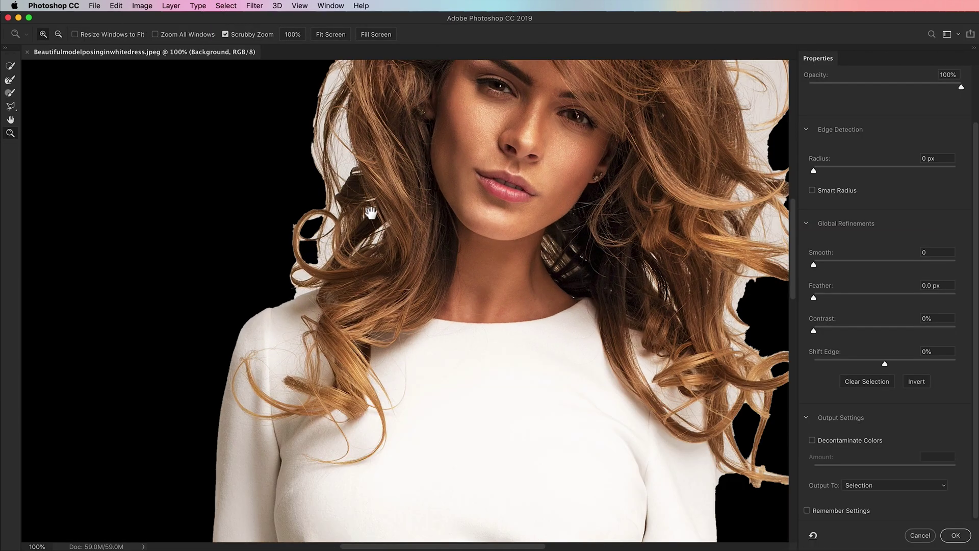
{"action": "left_click_drag", "start_coordinate": [371, 214], "coordinate": [364, 349]}
Paint the left, top and right hair edges with the Refine Edge Brush
{"action": "left_click", "coordinate": [11, 80]}
{"action": "mouse_move", "coordinate": [283, 428]}
{"action": "left_mouse_down"}
{"action": "mouse_move", "coordinate": [283, 373]}
{"action": "mouse_move", "coordinate": [352, 158]}
{"action": "mouse_move", "coordinate": [278, 340]}
{"action": "left_mouse_up"}
{"action": "mouse_move", "coordinate": [286, 327]}
{"action": "left_mouse_down"}
{"action": "mouse_move", "coordinate": [630, 260]}
{"action": "mouse_move", "coordinate": [707, 482]}
{"action": "left_mouse_up"}
{"action": "mouse_move", "coordinate": [707, 483]}
{"action": "left_mouse_down"}
{"action": "mouse_move", "coordinate": [506, 240]}
{"action": "mouse_move", "coordinate": [510, 326]}
{"action": "mouse_move", "coordinate": [484, 408]}
{"action": "left_mouse_up"}
{"action": "scroll", "coordinate": [561, 312], "scroll_direction": "down", "scroll_amount": 5}
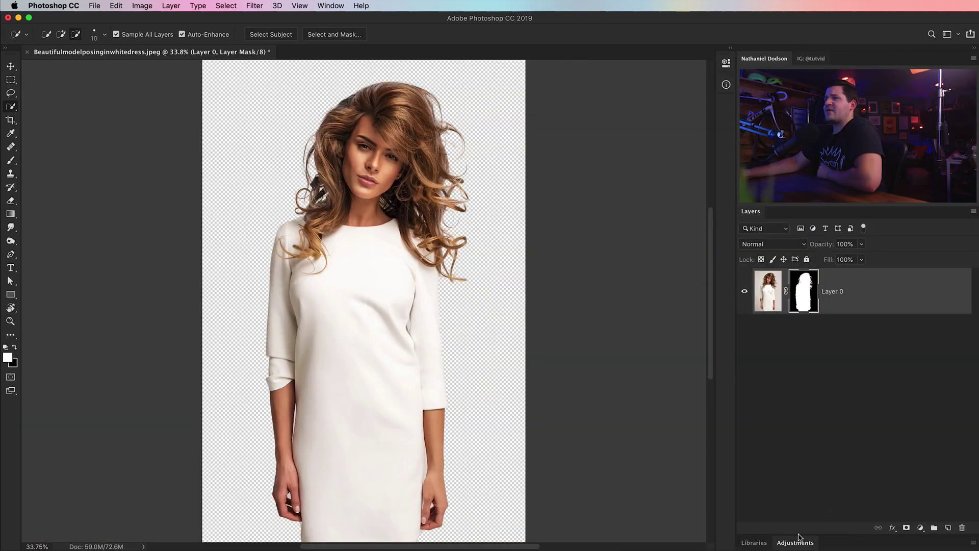
{"action": "left_click", "coordinate": [764, 541]}
Place the Bern sunset image, enlarge and position it behind the woman
{"action": "scroll", "coordinate": [821, 513], "scroll_direction": "down", "scroll_amount": 5}
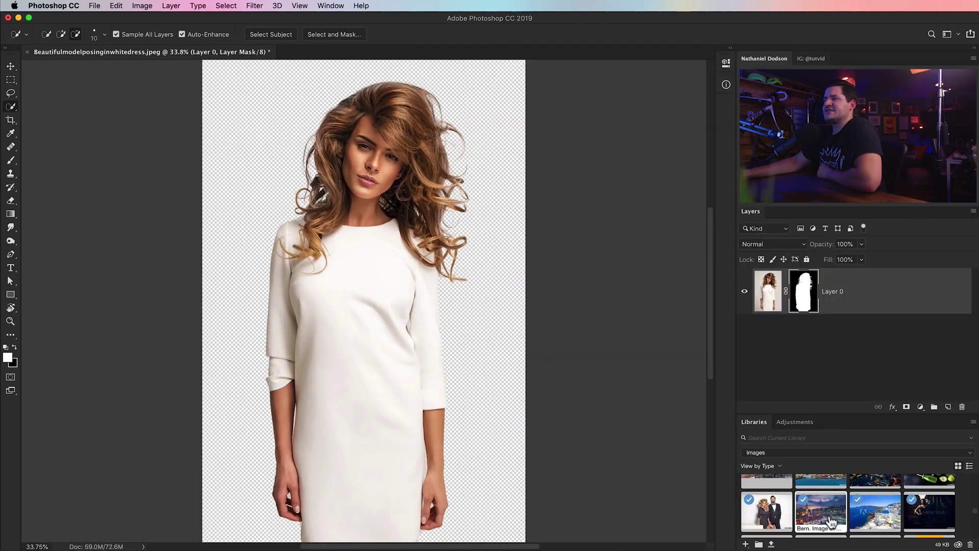
{"action": "left_click_drag", "start_coordinate": [822, 511], "coordinate": [329, 163]}
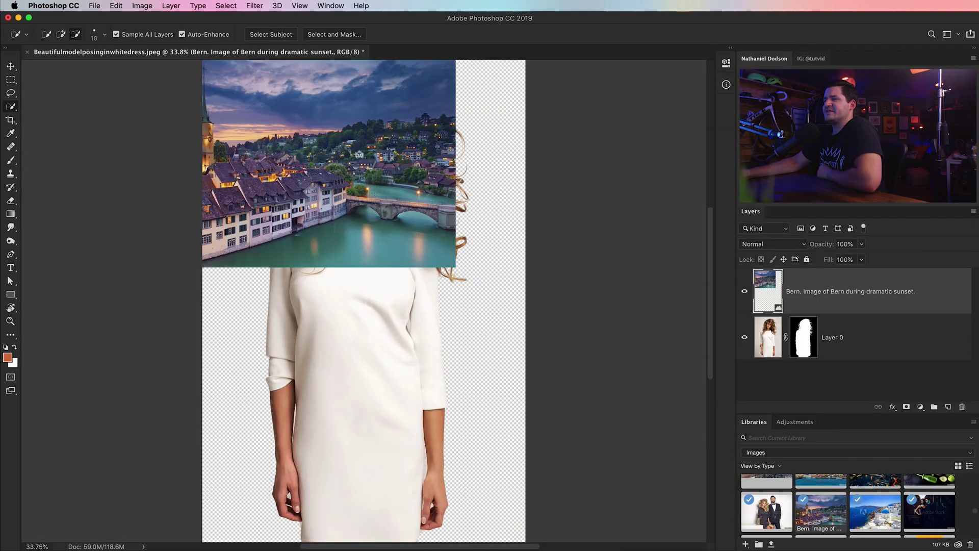
{"action": "key", "text": "super+minus"}
{"action": "key", "text": "super+t"}
{"action": "left_click_drag", "start_coordinate": [435, 278], "coordinate": [703, 436]}
{"action": "left_click_drag", "start_coordinate": [454, 304], "coordinate": [543, 305]}
{"action": "key", "text": "Return"}
{"action": "left_click_drag", "start_coordinate": [836, 337], "coordinate": [836, 271]}
{"action": "key", "text": "z"}
Zoom in on the woman's hair and set the mask brush mode to Soft Light
{"action": "left_click", "coordinate": [301, 217]}
{"action": "left_click", "coordinate": [303, 217]}
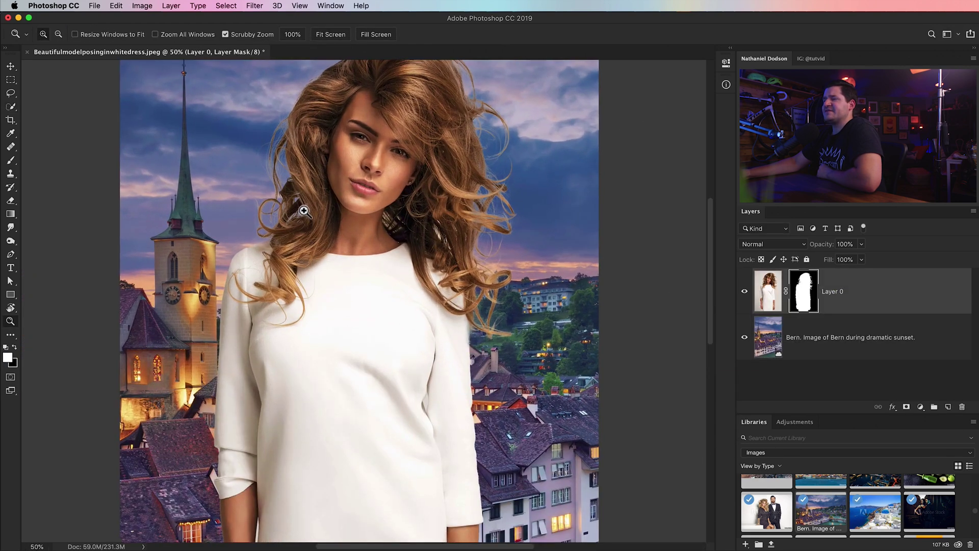
{"action": "left_click", "coordinate": [306, 211]}
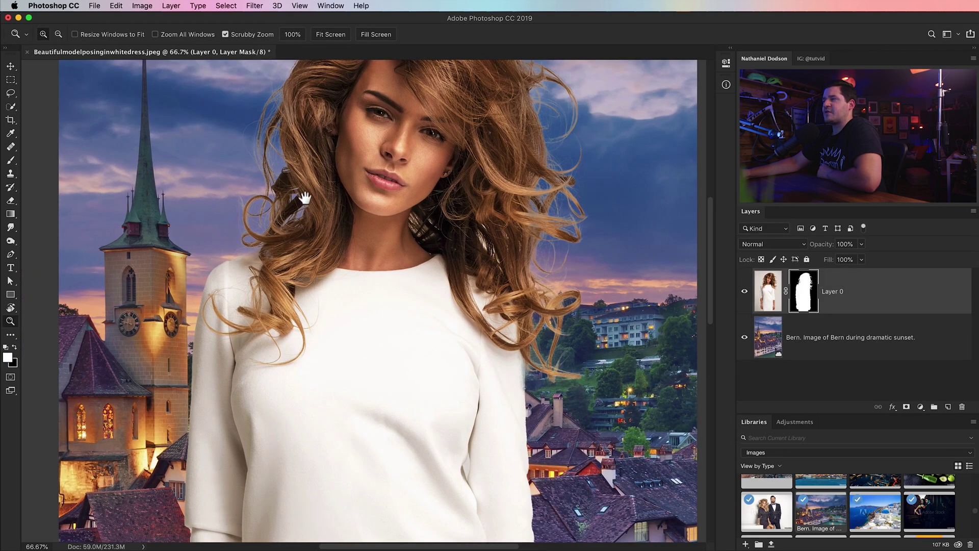
{"action": "left_click_drag", "start_coordinate": [305, 198], "coordinate": [325, 306]}
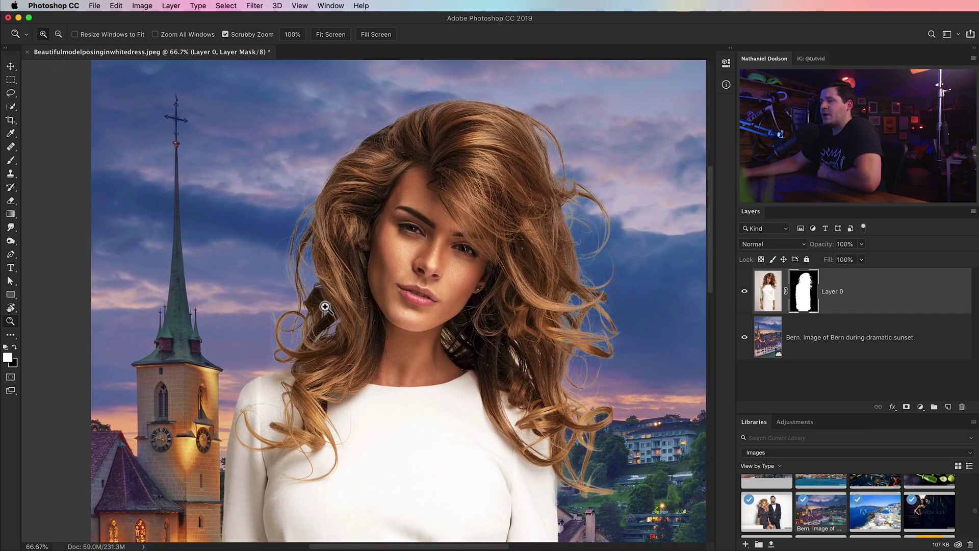
{"action": "left_click", "coordinate": [325, 306]}
{"action": "left_click_drag", "start_coordinate": [324, 273], "coordinate": [331, 300]}
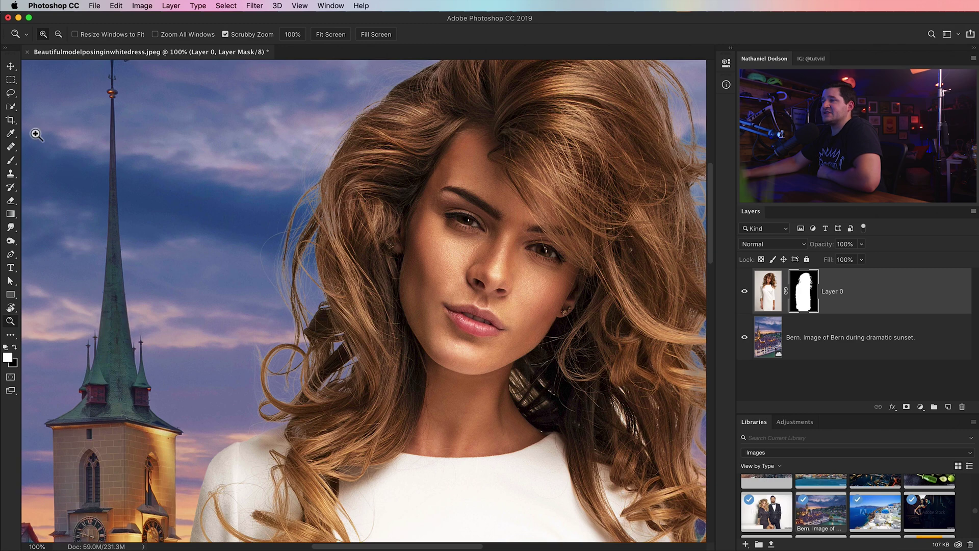
{"action": "left_click", "coordinate": [10, 160]}
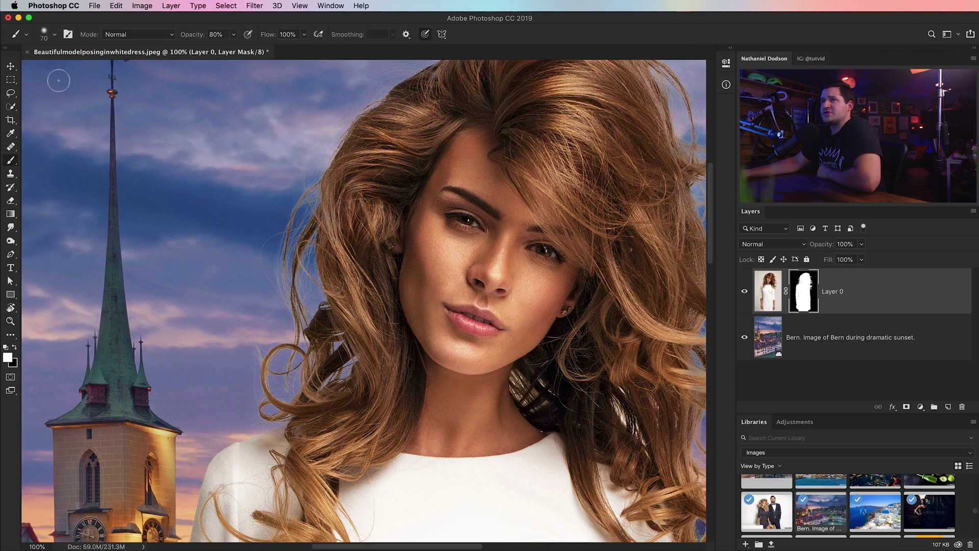
{"action": "left_click", "coordinate": [137, 34]}
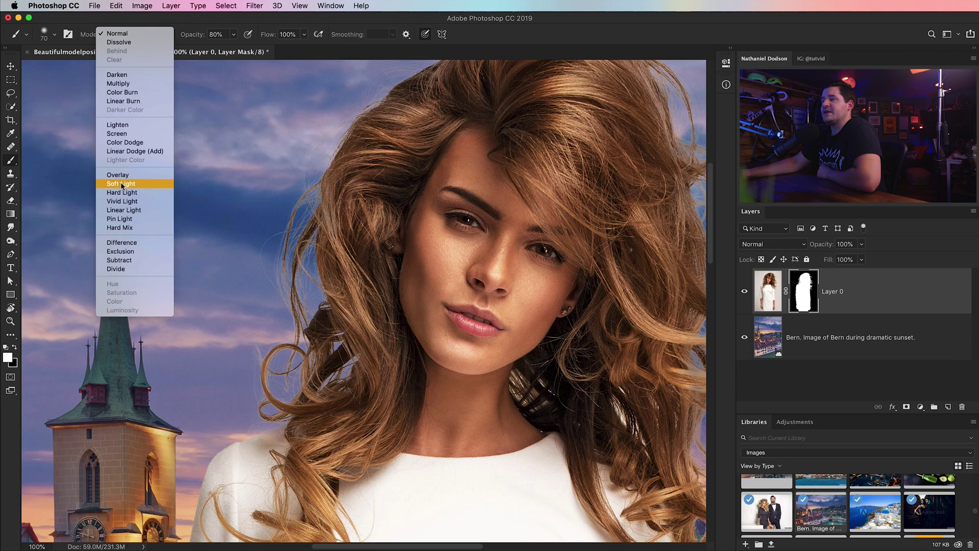
{"action": "left_click", "coordinate": [122, 184]}
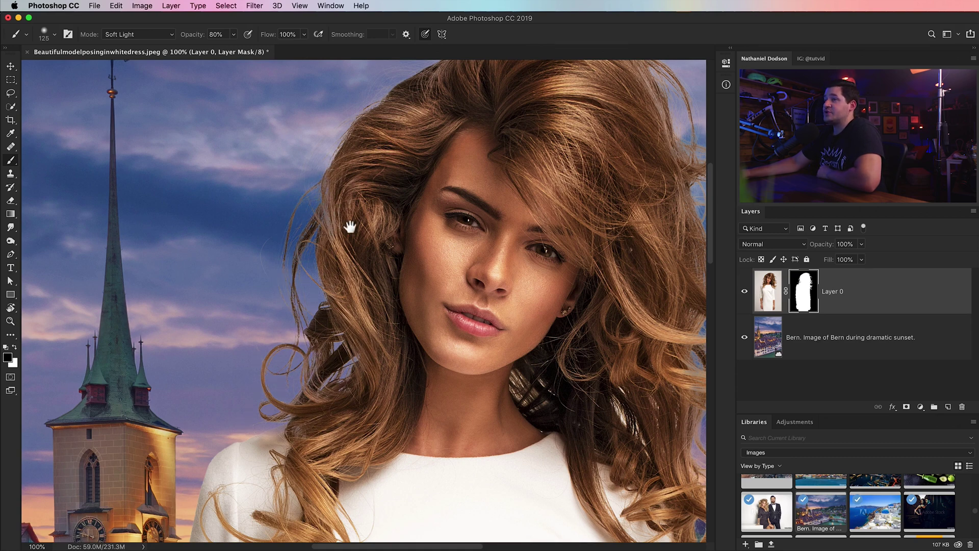
Touch up the mask along the hair edges and upper sky, using a 250 brush
{"action": "left_click_drag", "start_coordinate": [350, 227], "coordinate": [293, 390]}
{"action": "left_click_drag", "start_coordinate": [572, 288], "coordinate": [331, 254]}
{"action": "left_click_drag", "start_coordinate": [431, 376], "coordinate": [337, 151]}
{"action": "left_click_drag", "start_coordinate": [380, 434], "coordinate": [347, 258]}
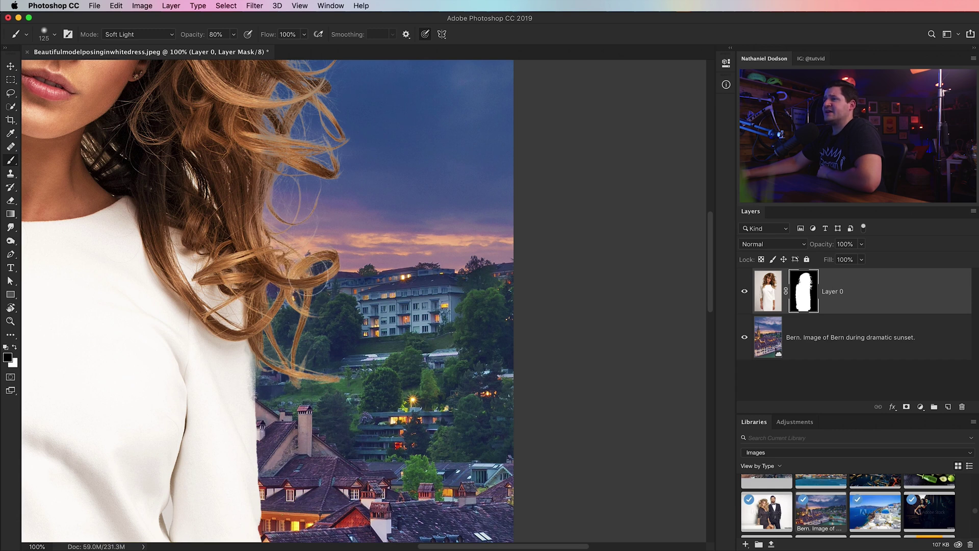
{"action": "mouse_move", "coordinate": [291, 207]}
{"action": "left_mouse_down"}
{"action": "mouse_move", "coordinate": [335, 258]}
{"action": "mouse_move", "coordinate": [341, 306]}
{"action": "left_mouse_up"}
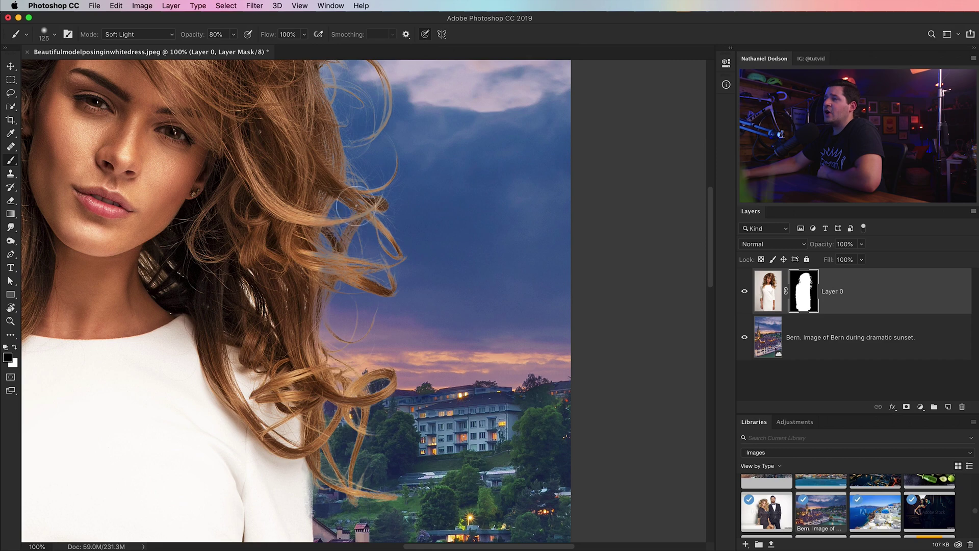
{"action": "left_click_drag", "start_coordinate": [392, 187], "coordinate": [399, 390]}
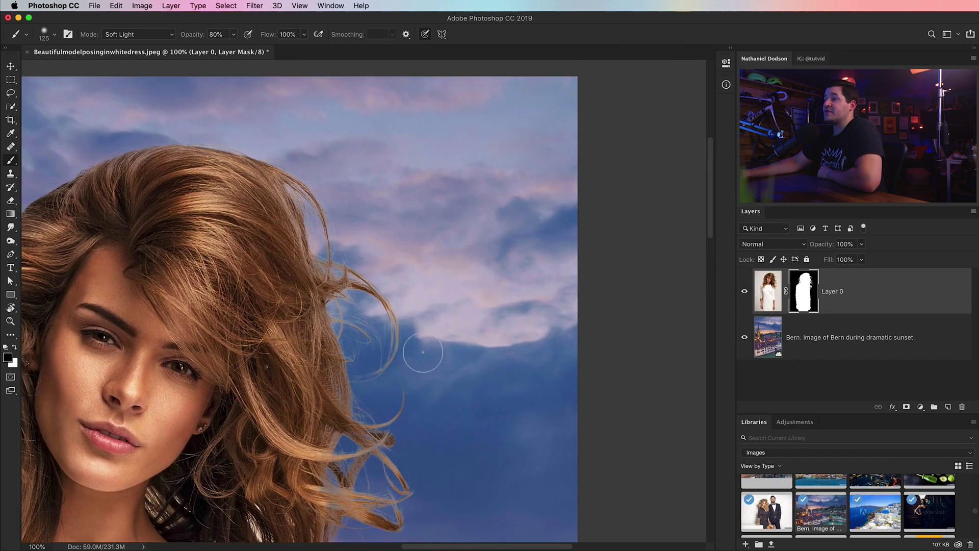
{"action": "key", "text": "bracketright"}
{"action": "key", "text": "bracketright"}
{"action": "key", "text": "bracketright"}
{"action": "key", "text": "bracketright"}
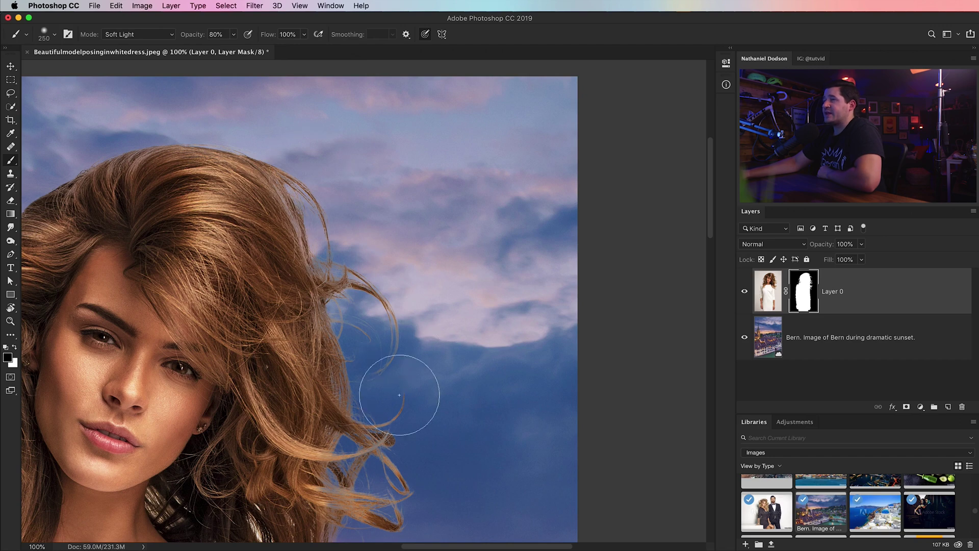
{"action": "right_click", "coordinate": [335, 307]}
{"action": "left_click", "coordinate": [358, 313]}
{"action": "left_click_drag", "start_coordinate": [358, 378], "coordinate": [509, 128]}
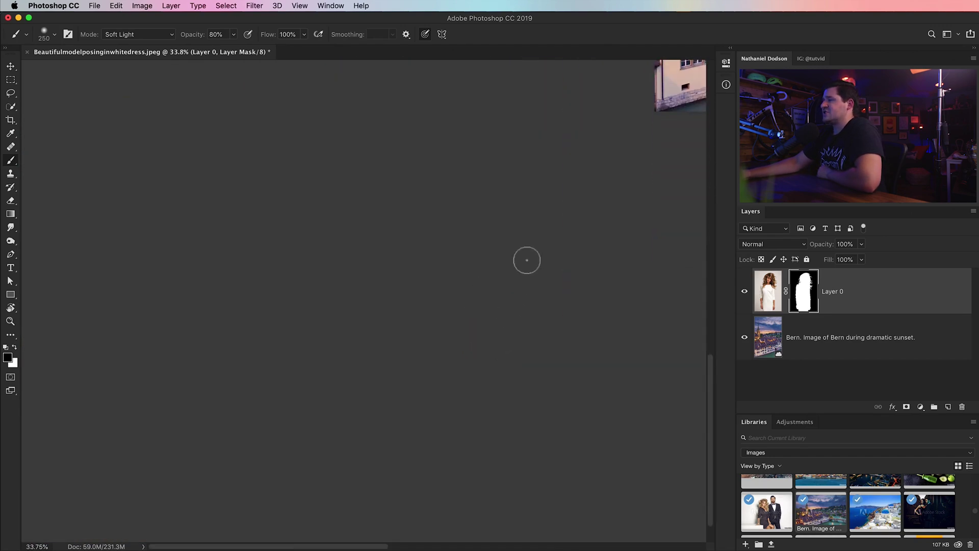
{"action": "left_click_drag", "start_coordinate": [524, 238], "coordinate": [337, 476]}
{"action": "key", "text": "super+0"}
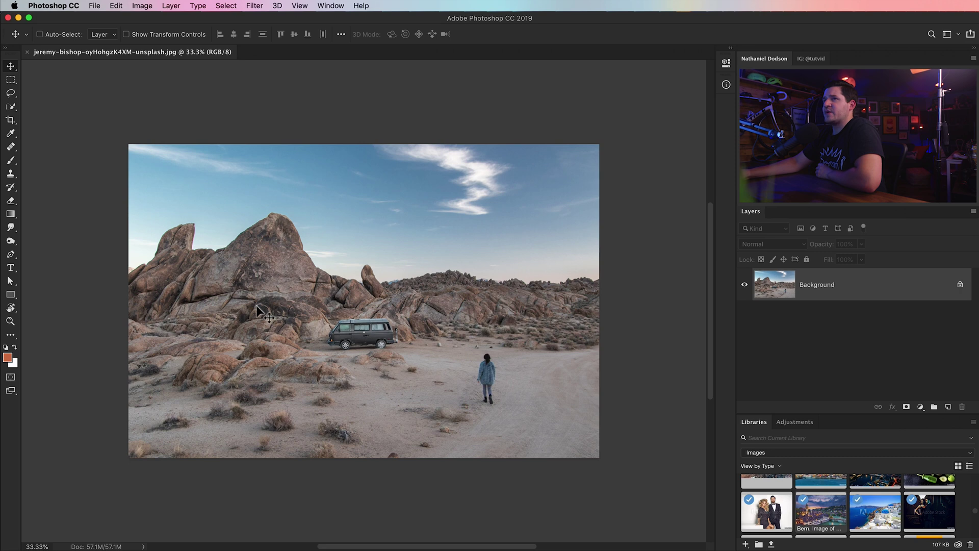
Quick Select the plain sky above the rocks in the desert photo
{"action": "left_click", "coordinate": [10, 109]}
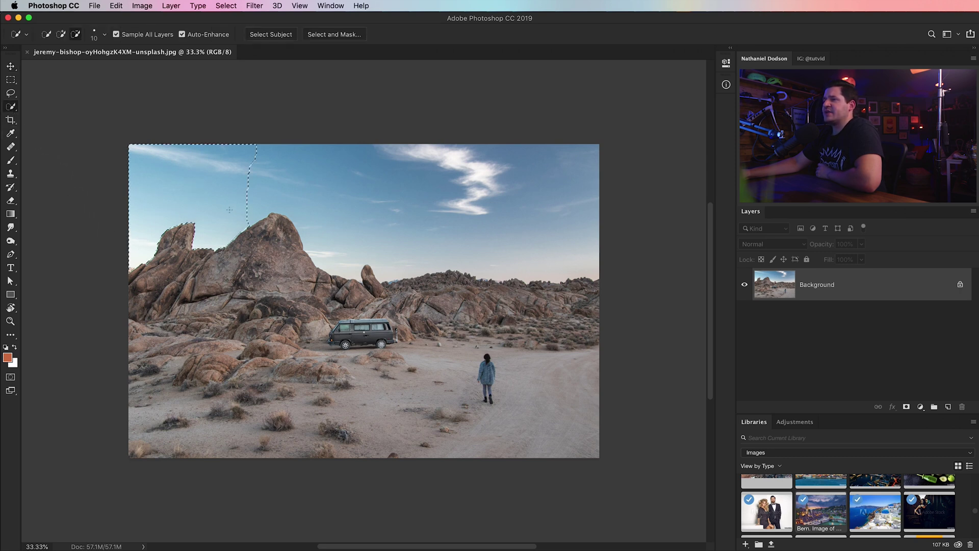
{"action": "left_click_drag", "start_coordinate": [291, 194], "coordinate": [340, 230]}
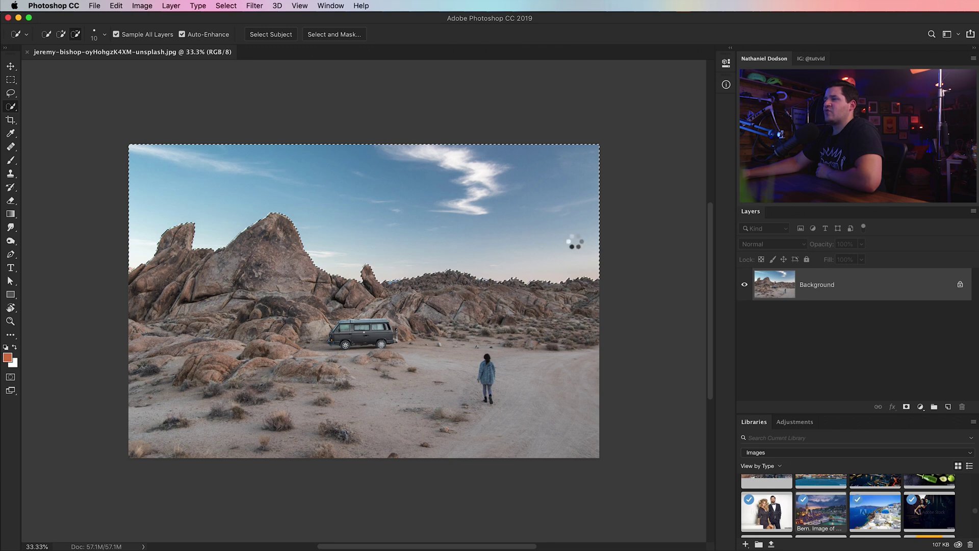
{"action": "left_click_drag", "start_coordinate": [586, 287], "coordinate": [427, 286]}
{"action": "scroll", "coordinate": [956, 524], "scroll_direction": "down", "scroll_amount": 10}
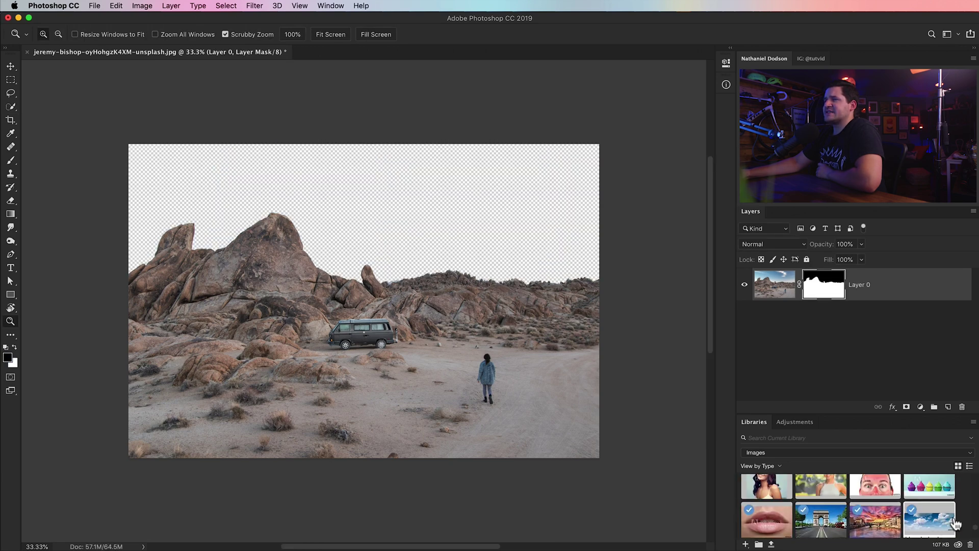
Place the cloudy sky image, enlarge it over the top of the photo, and move it behind the rocks
{"action": "left_click_drag", "start_coordinate": [954, 524], "coordinate": [339, 247]}
{"action": "left_click_drag", "start_coordinate": [230, 186], "coordinate": [580, 266]}
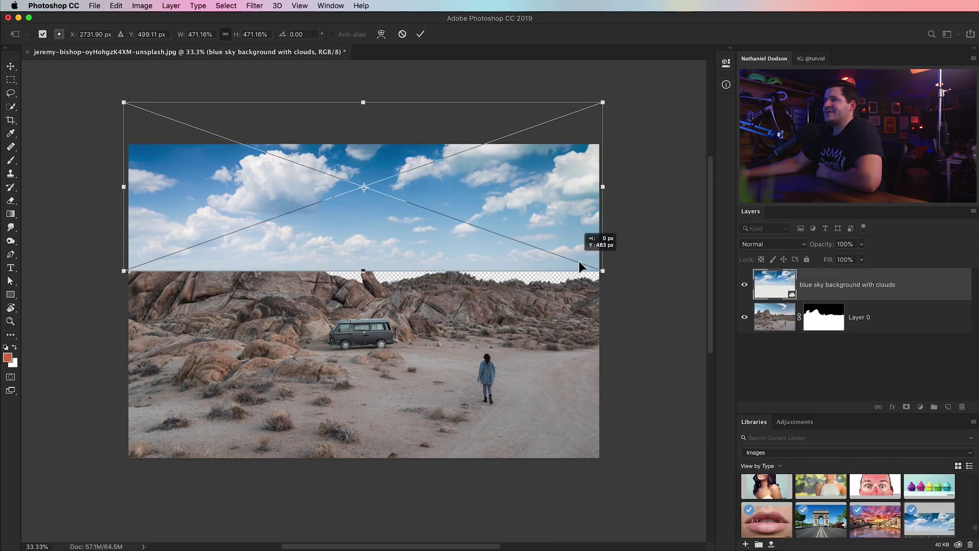
{"action": "key", "text": "Return"}
{"action": "key", "text": "ctrl+bracketleft"}
Shift the cloudy sky's hue to -15 with Hue/Saturation
{"action": "key", "text": "ctrl+u"}
{"action": "left_click_drag", "start_coordinate": [692, 354], "coordinate": [658, 380]}
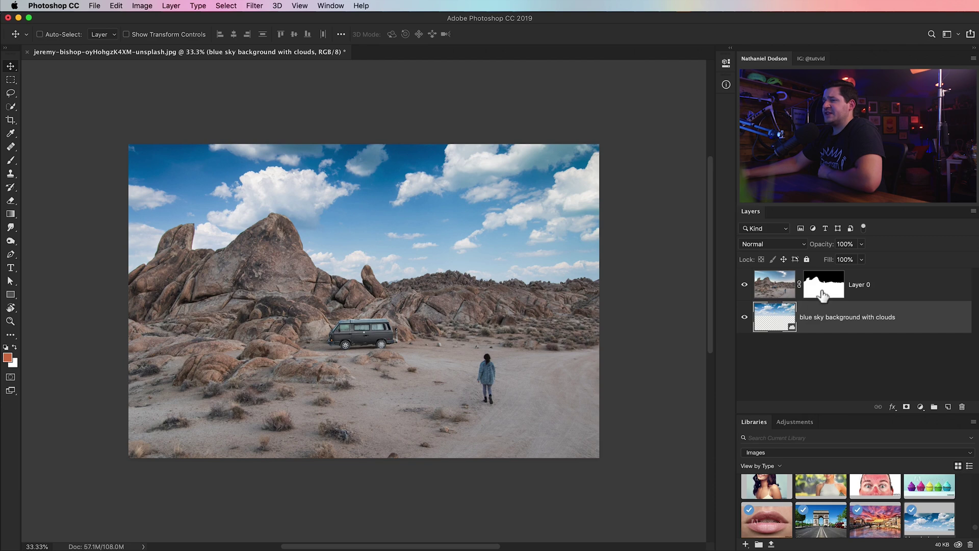
{"action": "key", "text": "alt+super+8"}
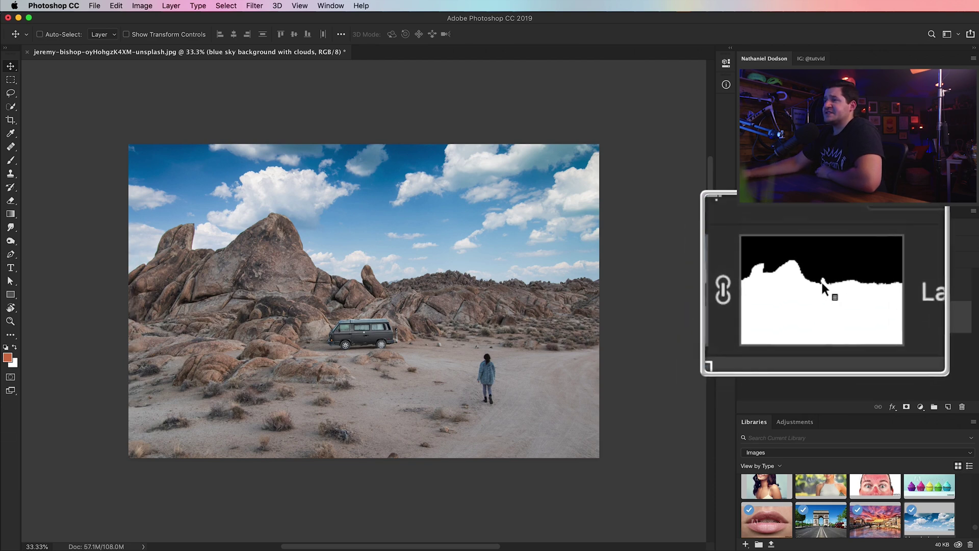
{"action": "left_click", "coordinate": [824, 285]}
{"action": "key", "text": "z"}
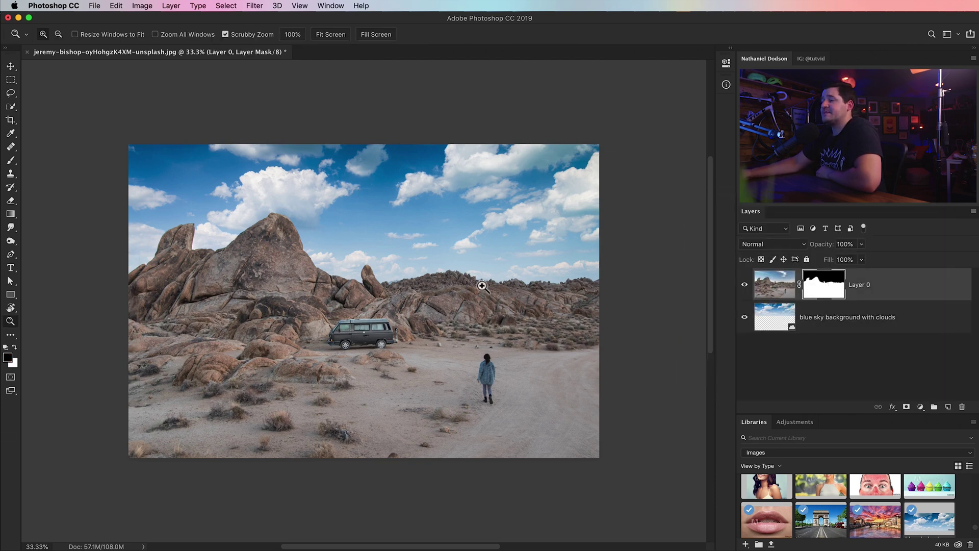
{"action": "left_click", "coordinate": [483, 286]}
{"action": "left_click", "coordinate": [482, 285]}
{"action": "left_click", "coordinate": [482, 285]}
{"action": "left_click", "coordinate": [482, 285]}
{"action": "left_click", "coordinate": [483, 286]}
{"action": "left_click_drag", "start_coordinate": [470, 289], "coordinate": [671, 292]}
{"action": "left_click_drag", "start_coordinate": [398, 282], "coordinate": [601, 286]}
{"action": "left_click_drag", "start_coordinate": [517, 289], "coordinate": [632, 286]}
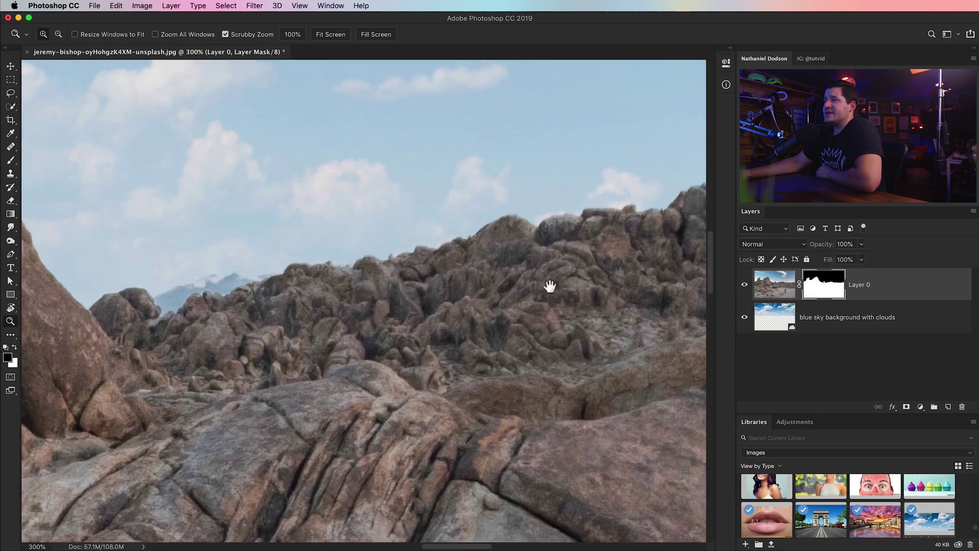
{"action": "left_click", "coordinate": [828, 288], "text": "alt"}
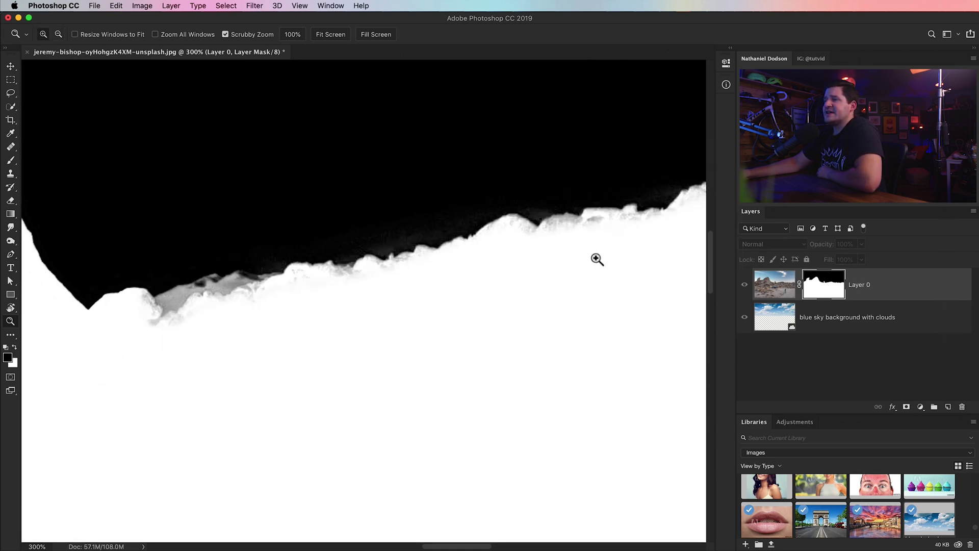
{"action": "left_click_drag", "start_coordinate": [595, 258], "coordinate": [513, 323]}
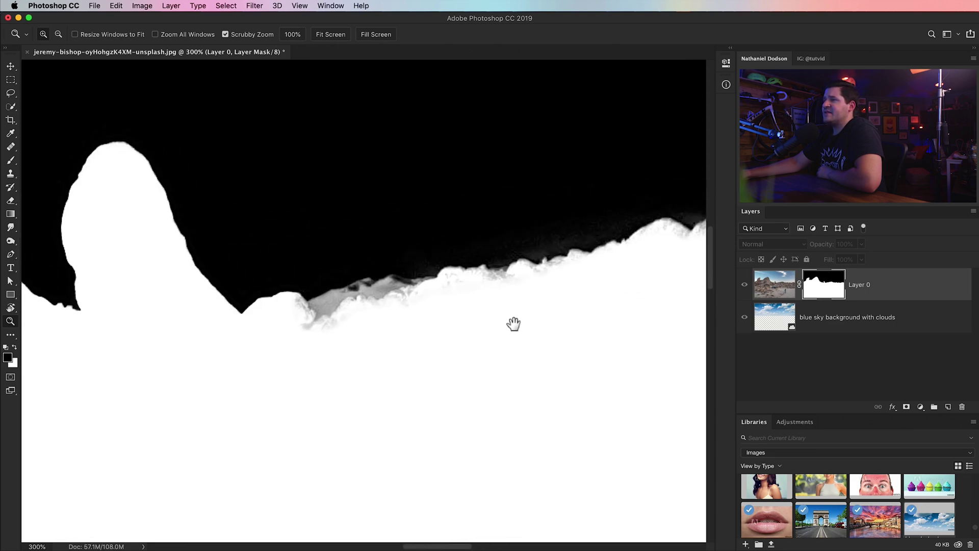
{"action": "left_click", "coordinate": [819, 295], "text": "alt"}
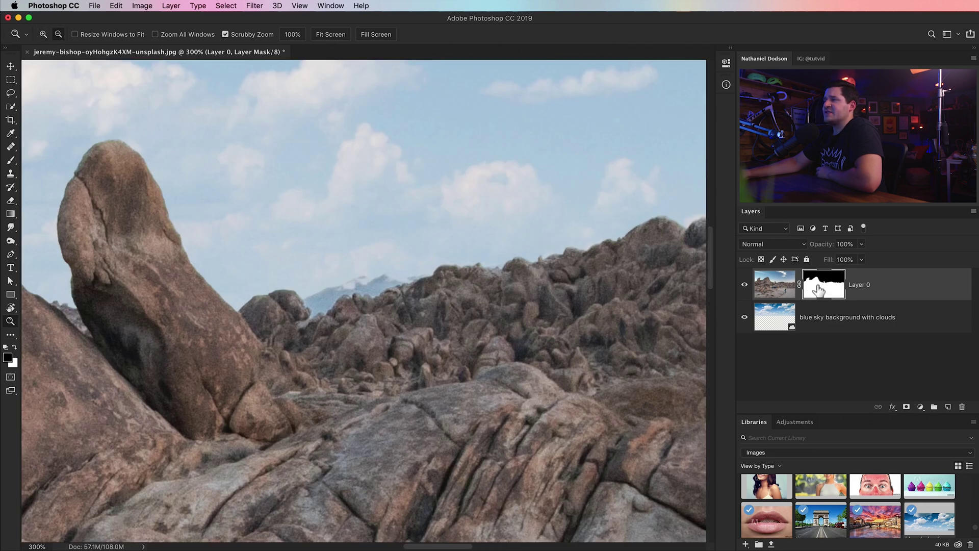
Apply Levels to Layer 0's mask, pulling the white input slider left to tighten the rock edges
{"action": "left_click", "coordinate": [145, 8]}
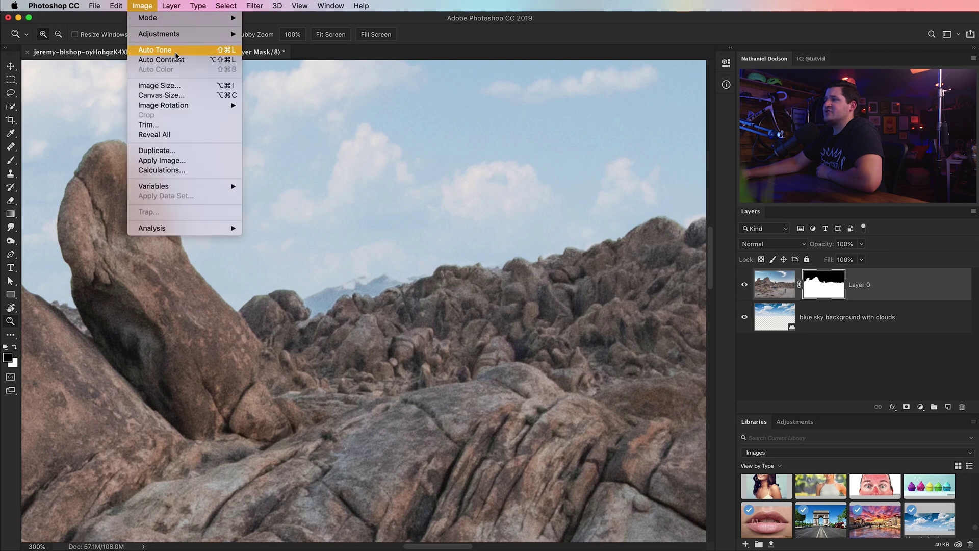
{"action": "mouse_move", "coordinate": [189, 35]}
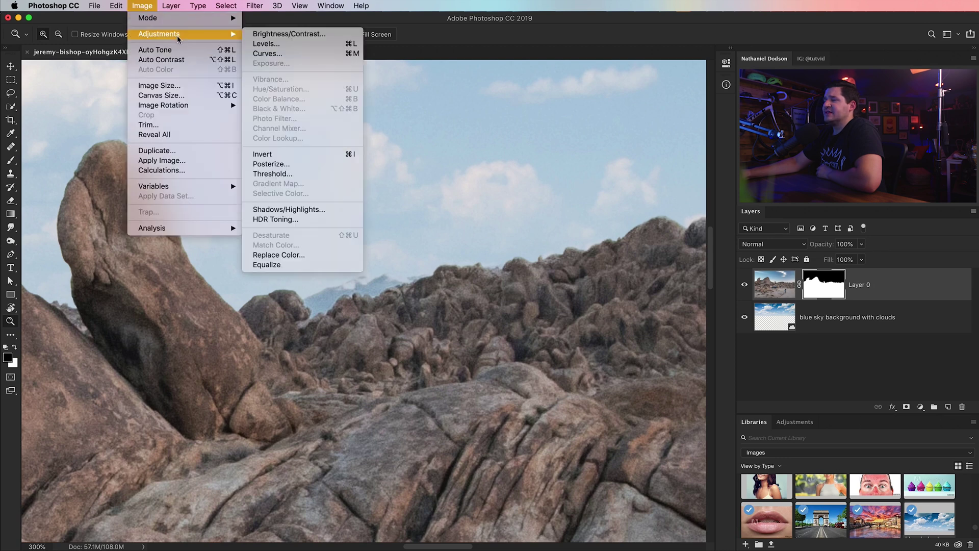
{"action": "left_click", "coordinate": [270, 45]}
{"action": "left_click_drag", "start_coordinate": [531, 203], "coordinate": [514, 337]}
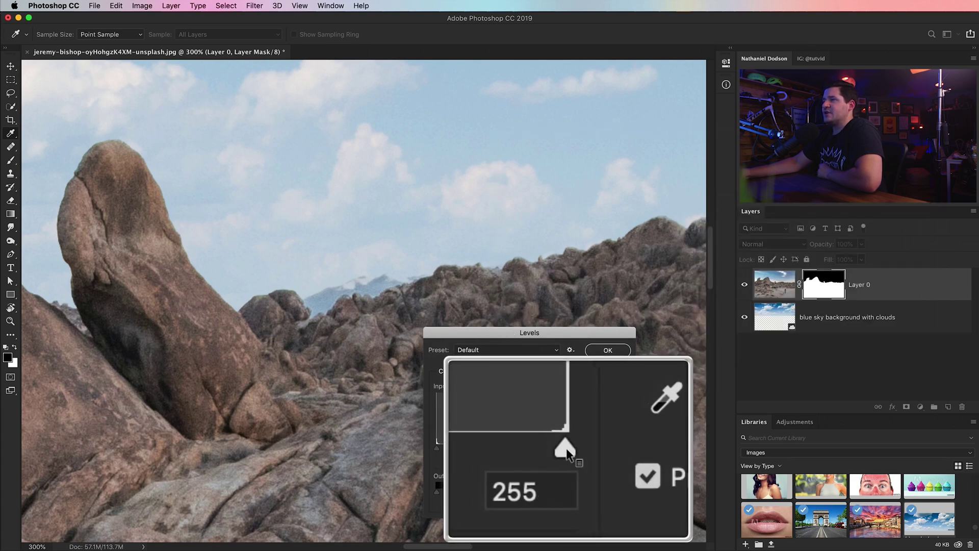
{"action": "mouse_move", "coordinate": [568, 449]}
{"action": "left_mouse_down"}
{"action": "mouse_move", "coordinate": [512, 448]}
{"action": "mouse_move", "coordinate": [574, 449]}
{"action": "left_mouse_up"}
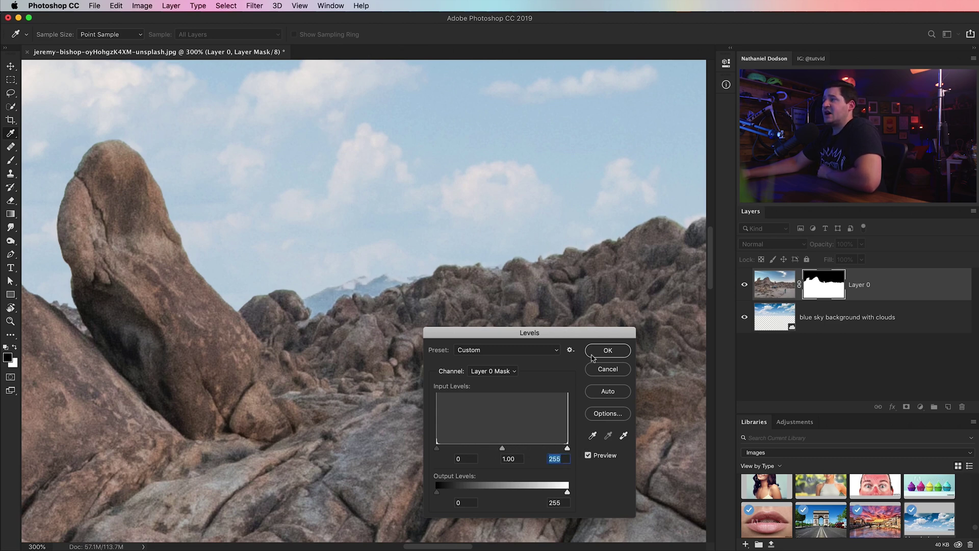
{"action": "left_click_drag", "start_coordinate": [614, 286], "coordinate": [472, 243]}
{"action": "left_click_drag", "start_coordinate": [568, 449], "coordinate": [494, 446]}
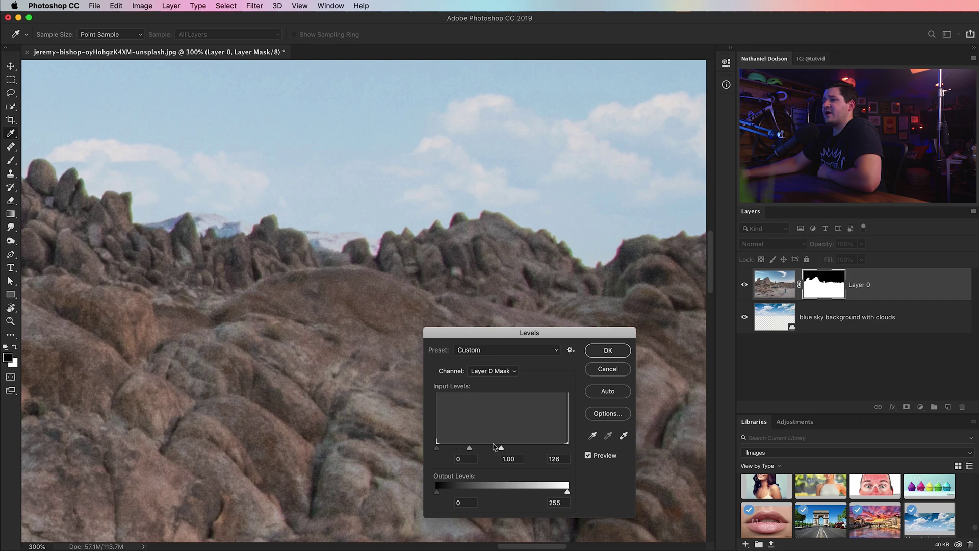
{"action": "left_click", "coordinate": [608, 351]}
Compare the mask before and after Levels, then view the whole composite with the van and walking figure
{"action": "key", "text": "z"}
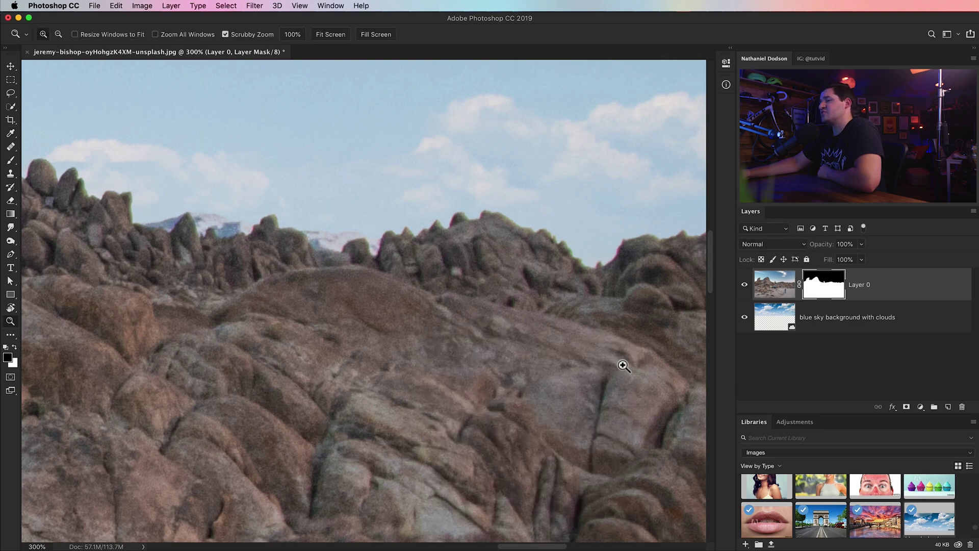
{"action": "key", "text": "super+z"}
{"action": "key", "text": "super+shift+z"}
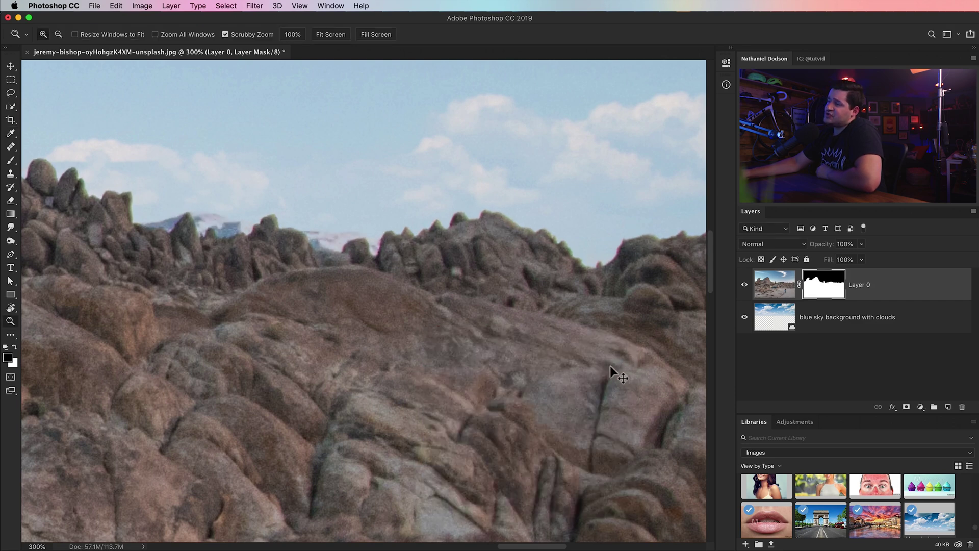
{"action": "key", "text": "super+minus"}
{"action": "key", "text": "super+minus"}
{"action": "key", "text": "super+minus"}
{"action": "key", "text": "super+minus"}
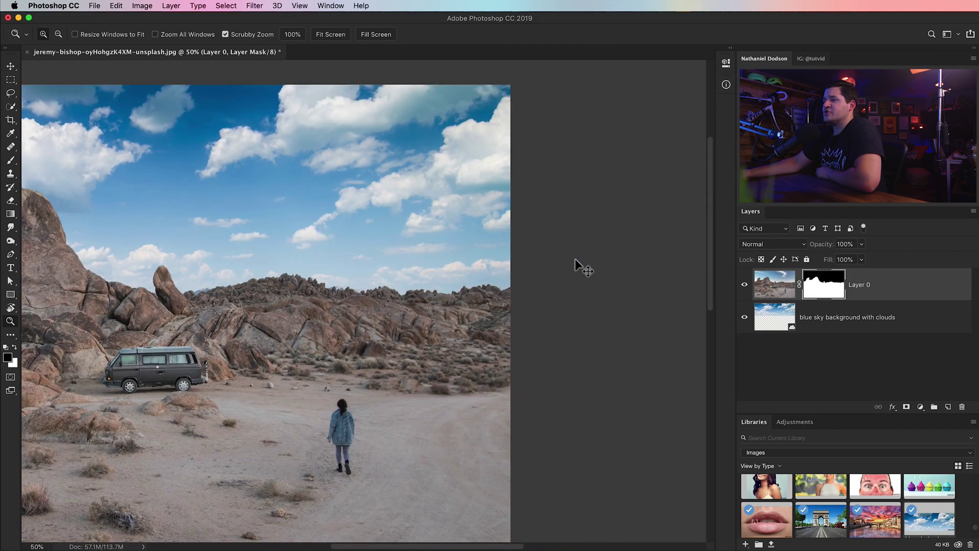
{"action": "key", "text": "space"}
{"action": "left_click_drag", "start_coordinate": [342, 375], "coordinate": [559, 357]}
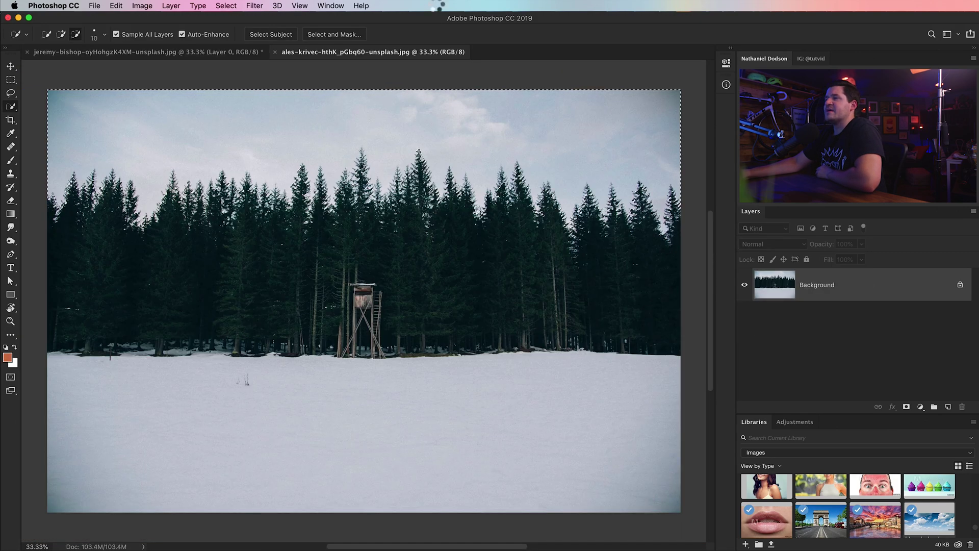
Refine the sky fringes along the treetops in Select and Mask and output as a Layer Mask
{"action": "left_click", "coordinate": [334, 34]}
{"action": "mouse_move", "coordinate": [105, 216]}
{"action": "left_mouse_down"}
{"action": "mouse_move", "coordinate": [170, 206]}
{"action": "mouse_move", "coordinate": [239, 216]}
{"action": "mouse_move", "coordinate": [404, 197]}
{"action": "mouse_move", "coordinate": [567, 220]}
{"action": "mouse_move", "coordinate": [708, 204]}
{"action": "mouse_move", "coordinate": [762, 221]}
{"action": "left_mouse_up"}
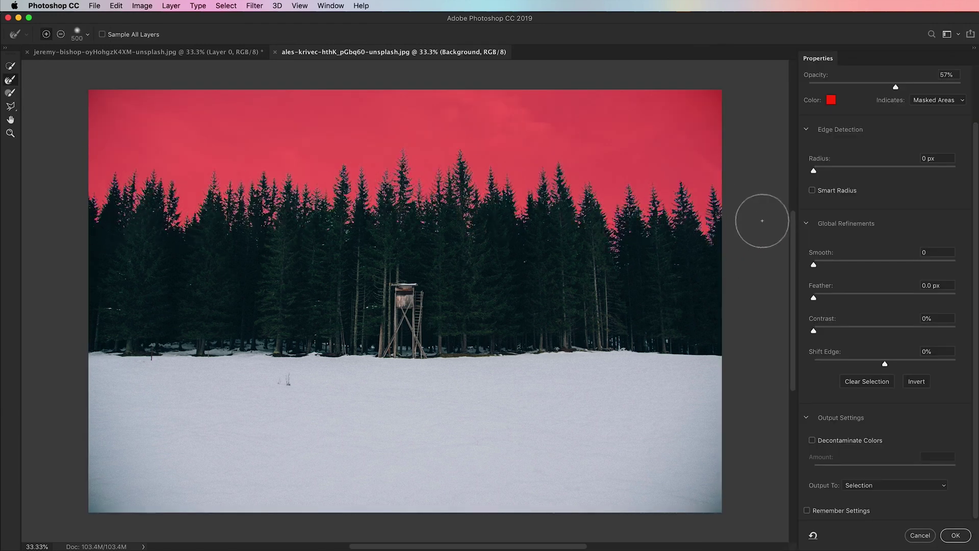
{"action": "left_click", "coordinate": [897, 485]}
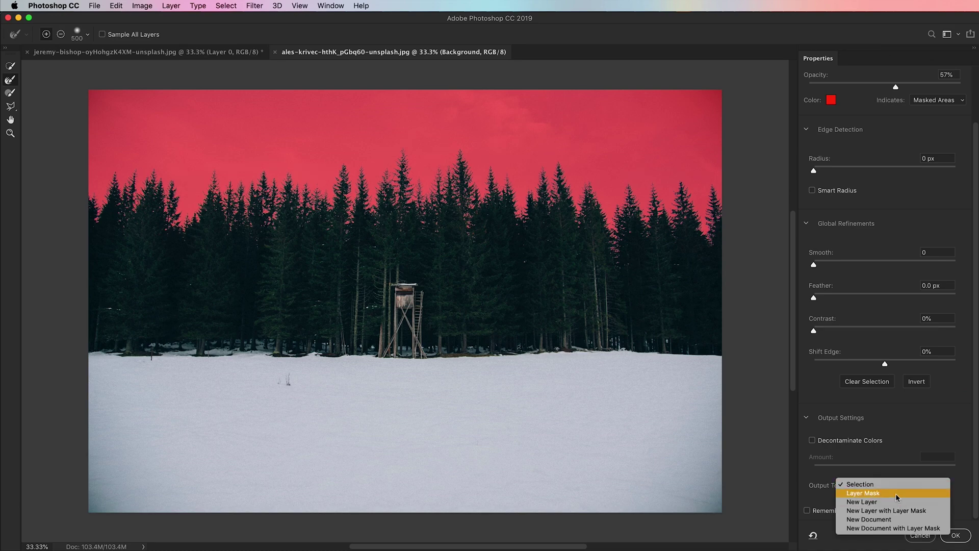
{"action": "left_click", "coordinate": [870, 494]}
{"action": "left_click", "coordinate": [955, 536]}
Bring the clouds layer from the desert document, stretch it across the canvas, and place it beneath Layer 0
{"action": "left_click", "coordinate": [237, 51]}
{"action": "key", "text": "v"}
{"action": "left_click_drag", "start_coordinate": [438, 204], "coordinate": [452, 224]}
{"action": "key", "text": "super+t"}
{"action": "left_click_drag", "start_coordinate": [514, 249], "coordinate": [685, 276]}
{"action": "key", "text": "Return"}
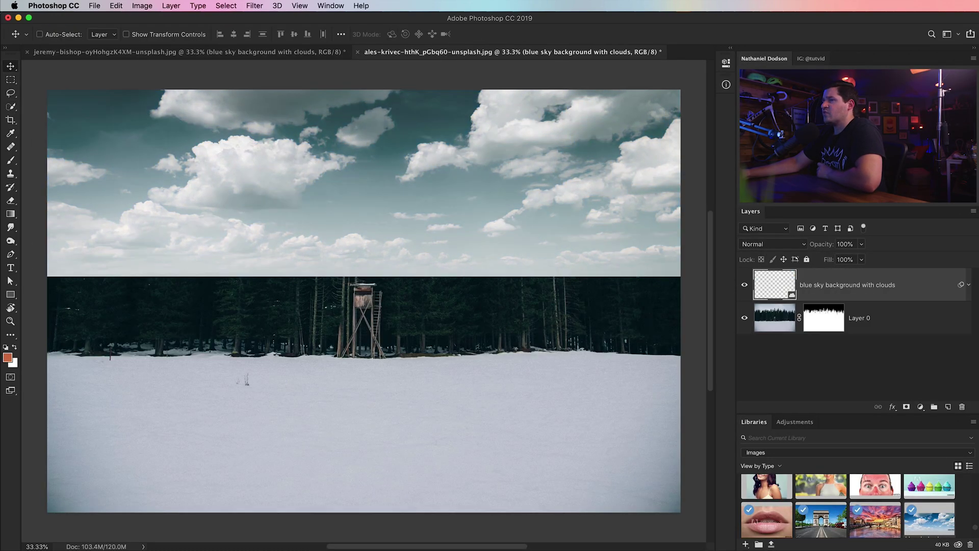
{"action": "key", "text": "super+["}
Increase contrast on Layer 0's mask with Levels to tighten the treeline edge
{"action": "left_click", "coordinate": [830, 288]}
{"action": "key", "text": "ctrl+plus"}
{"action": "key", "text": "ctrl+l"}
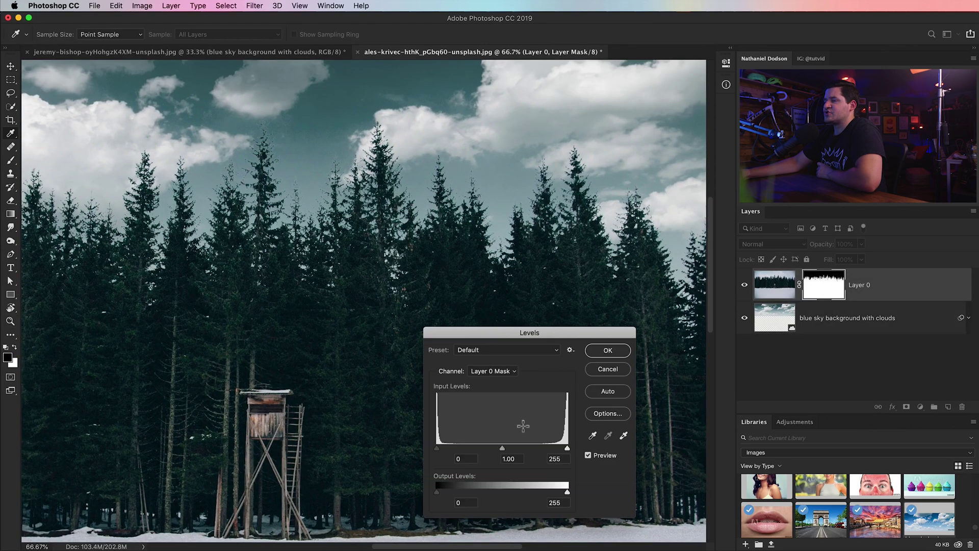
{"action": "left_click_drag", "start_coordinate": [568, 449], "coordinate": [541, 449]}
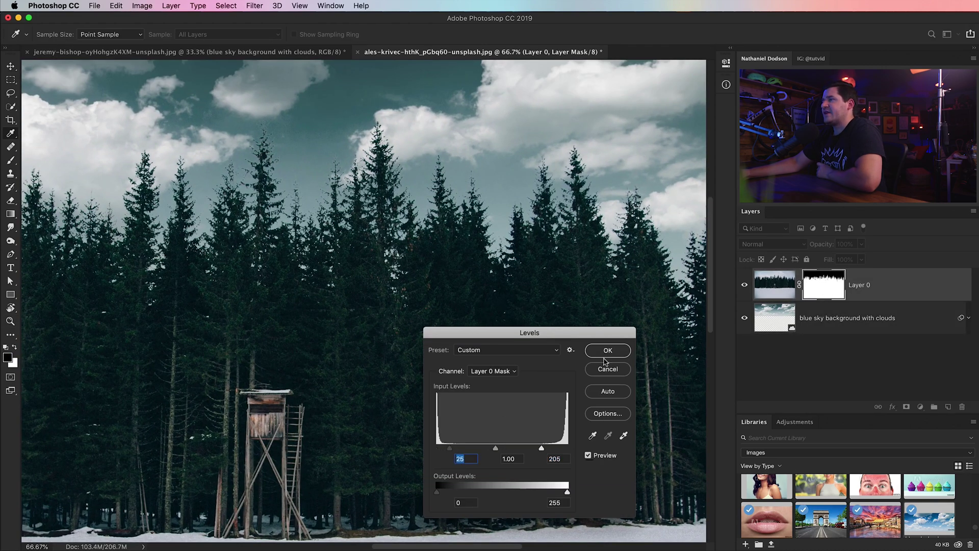
{"action": "key", "text": "Return"}
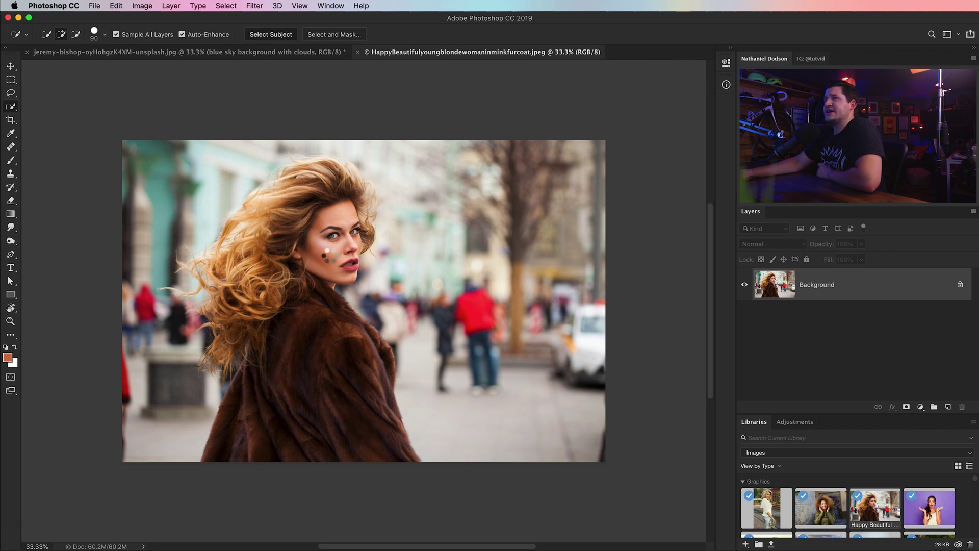
Refine the woman's flyaway hair edges in Select and Mask, outputting to New Layer with Layer Mask
{"action": "left_click", "coordinate": [334, 34]}
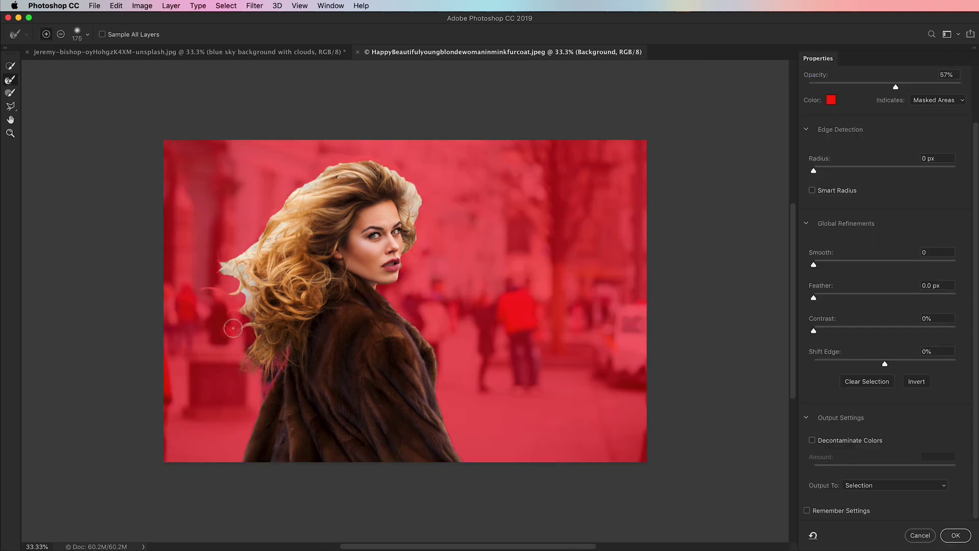
{"action": "mouse_move", "coordinate": [313, 177]}
{"action": "left_mouse_down"}
{"action": "mouse_move", "coordinate": [365, 159]}
{"action": "mouse_move", "coordinate": [408, 178]}
{"action": "left_mouse_up"}
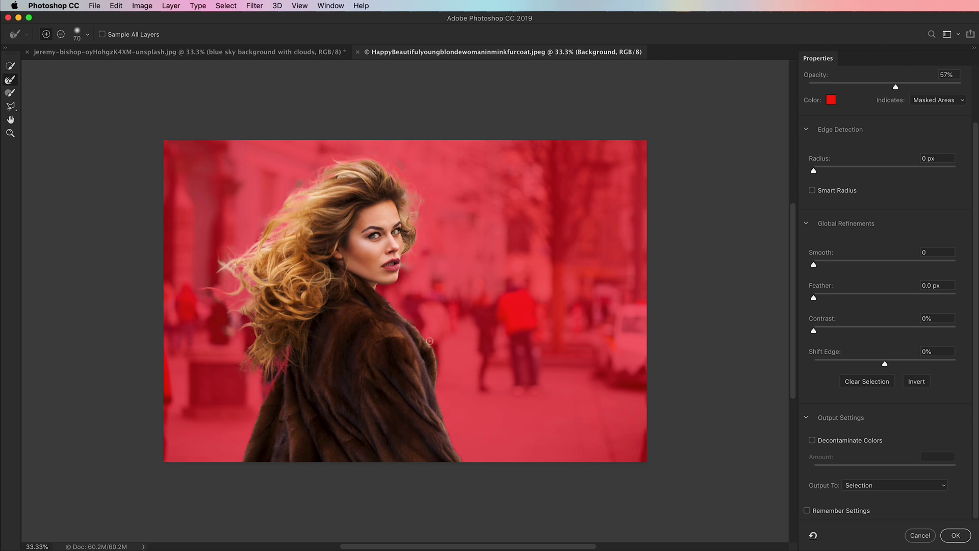
{"action": "left_click", "coordinate": [867, 485]}
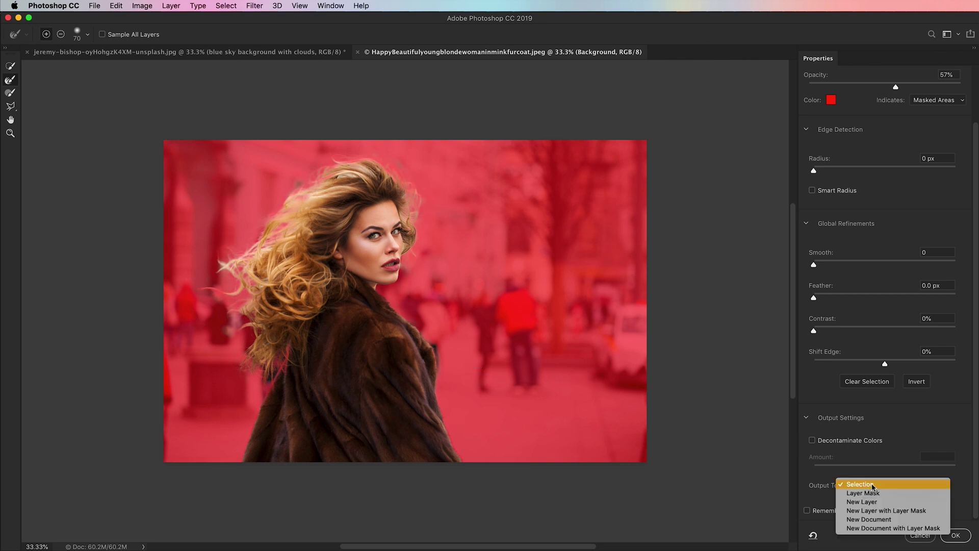
{"action": "left_click", "coordinate": [870, 493]}
{"action": "left_click", "coordinate": [874, 485]}
{"action": "left_click", "coordinate": [886, 502]}
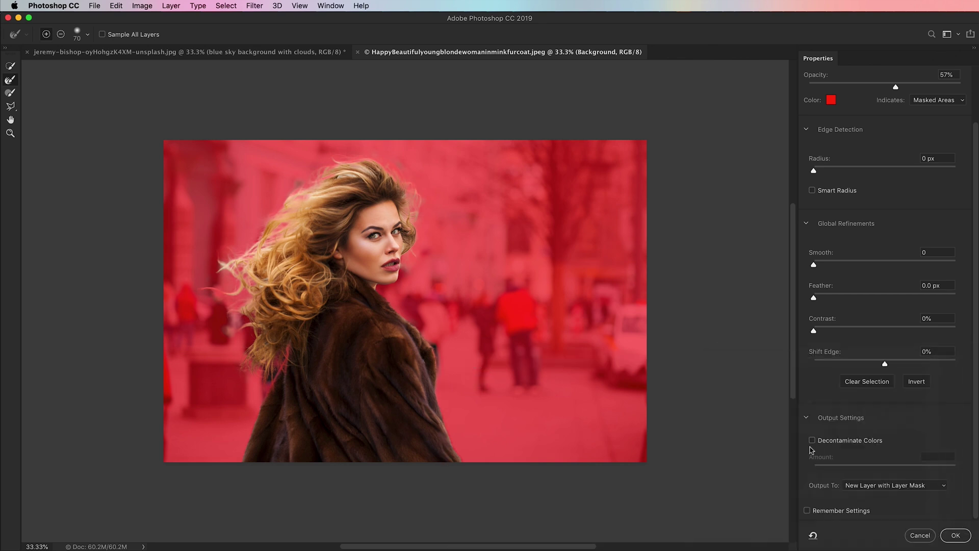
Enable Decontaminate Colors, refine the loose hair strands further, and exit keeping the woman selected
{"action": "left_click", "coordinate": [812, 440]}
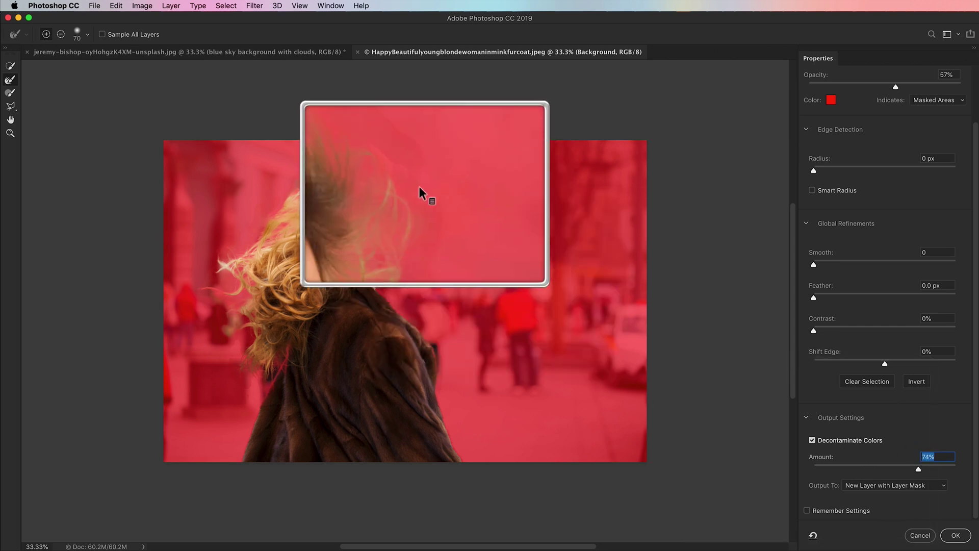
{"action": "mouse_move", "coordinate": [424, 194]}
{"action": "left_mouse_down"}
{"action": "mouse_move", "coordinate": [332, 179]}
{"action": "mouse_move", "coordinate": [277, 223]}
{"action": "mouse_move", "coordinate": [321, 276]}
{"action": "left_mouse_up"}
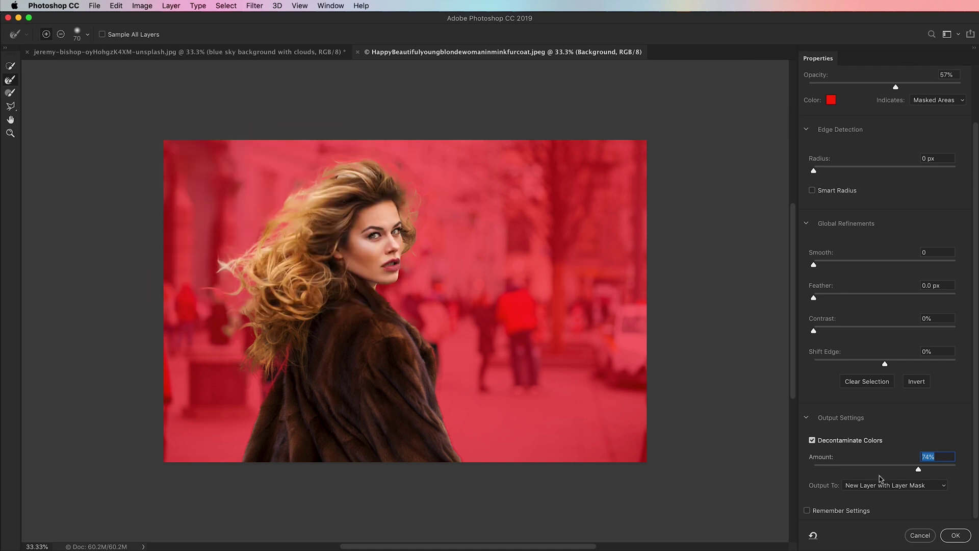
{"action": "left_click", "coordinate": [927, 537]}
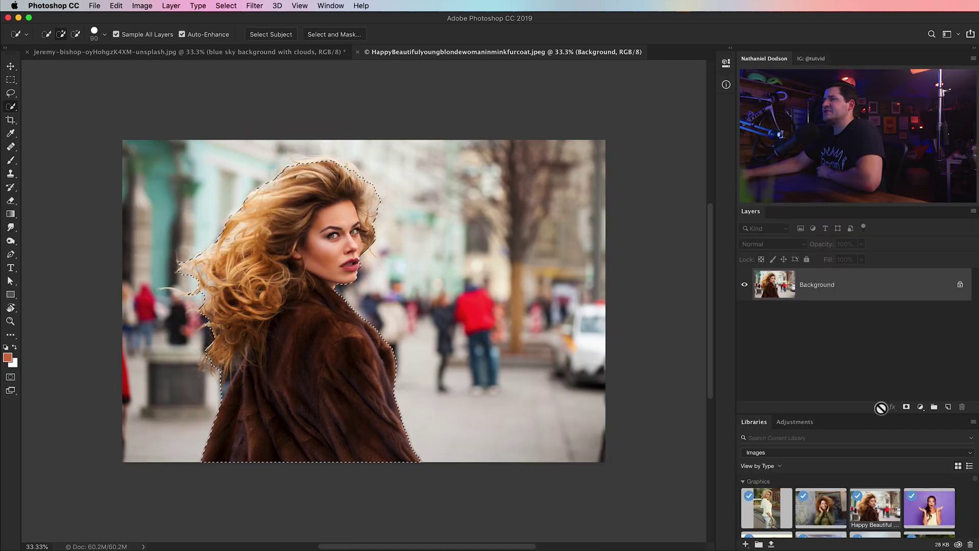
Deselect and drag the woman photo into the desert composite as Layer 1
{"action": "key", "text": "super+d"}
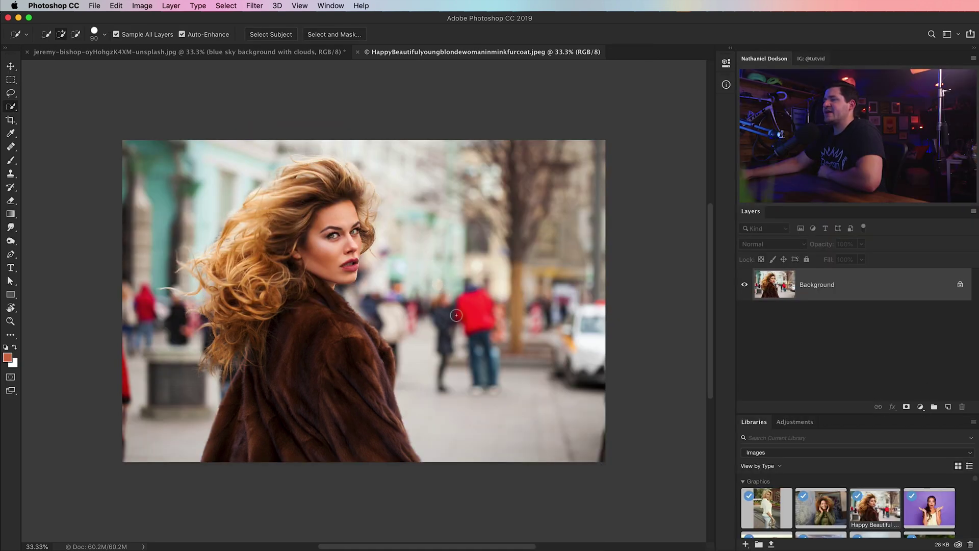
{"action": "key", "text": "v"}
{"action": "mouse_move", "coordinate": [457, 310]}
{"action": "left_mouse_down"}
{"action": "mouse_move", "coordinate": [247, 69]}
{"action": "mouse_move", "coordinate": [254, 63]}
{"action": "mouse_move", "coordinate": [384, 298]}
{"action": "mouse_move", "coordinate": [380, 360]}
{"action": "mouse_move", "coordinate": [412, 351]}
{"action": "mouse_move", "coordinate": [394, 351]}
{"action": "left_mouse_up"}
Reopen Select and Mask on the woman's layer, previewing the cutout over the desert layers, zoomed on her hair
{"action": "key", "text": "w"}
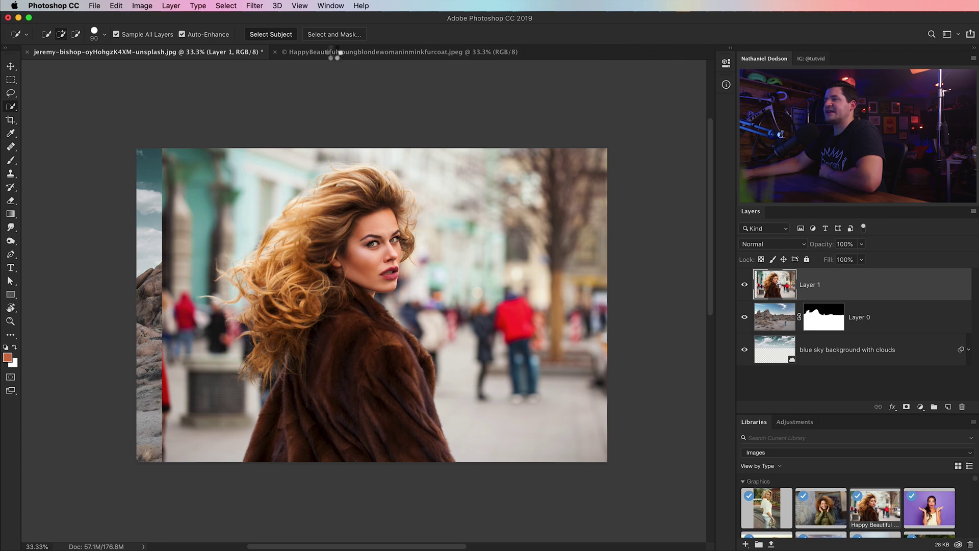
{"action": "left_click", "coordinate": [334, 34]}
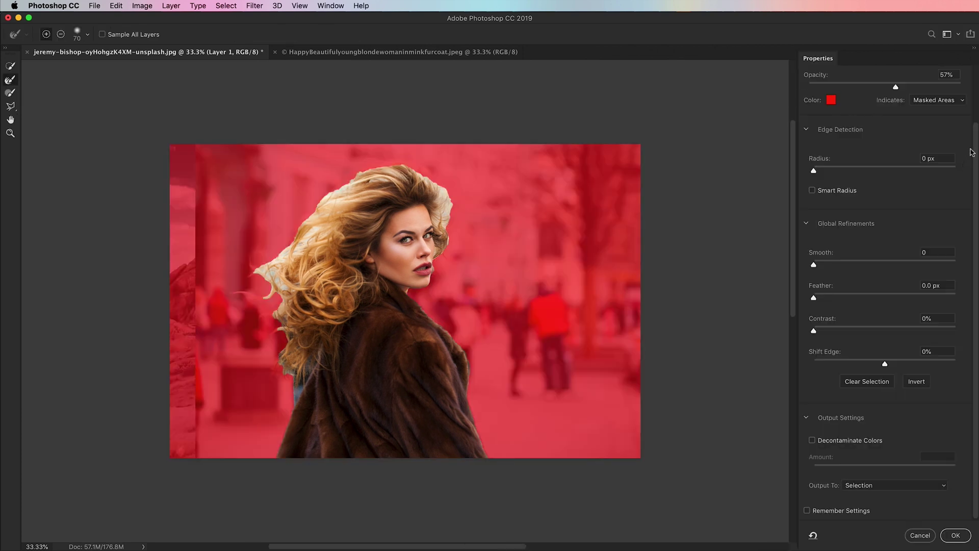
{"action": "scroll", "coordinate": [972, 152], "scroll_direction": "up", "scroll_amount": 3}
{"action": "left_click", "coordinate": [852, 105]}
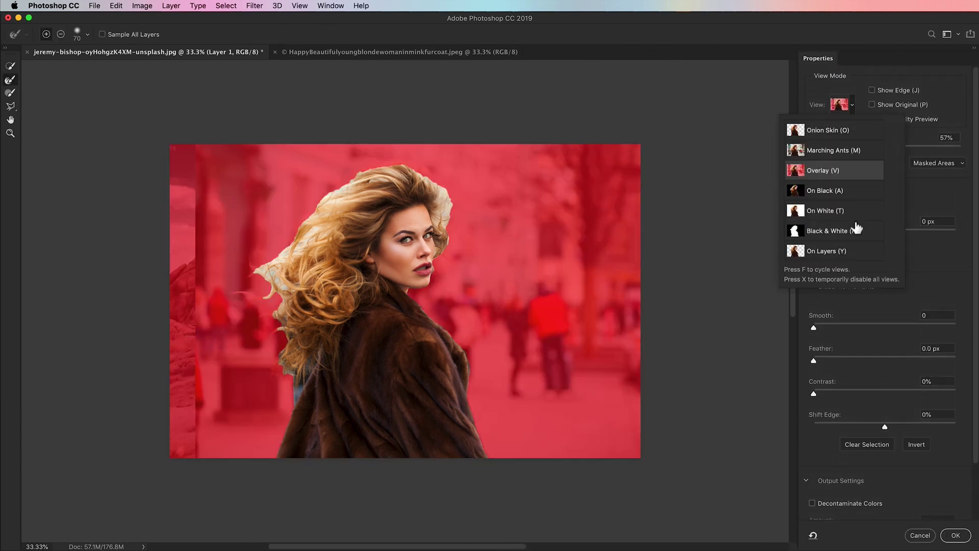
{"action": "left_click", "coordinate": [833, 252]}
{"action": "key", "text": "z"}
{"action": "left_click", "coordinate": [302, 393]}
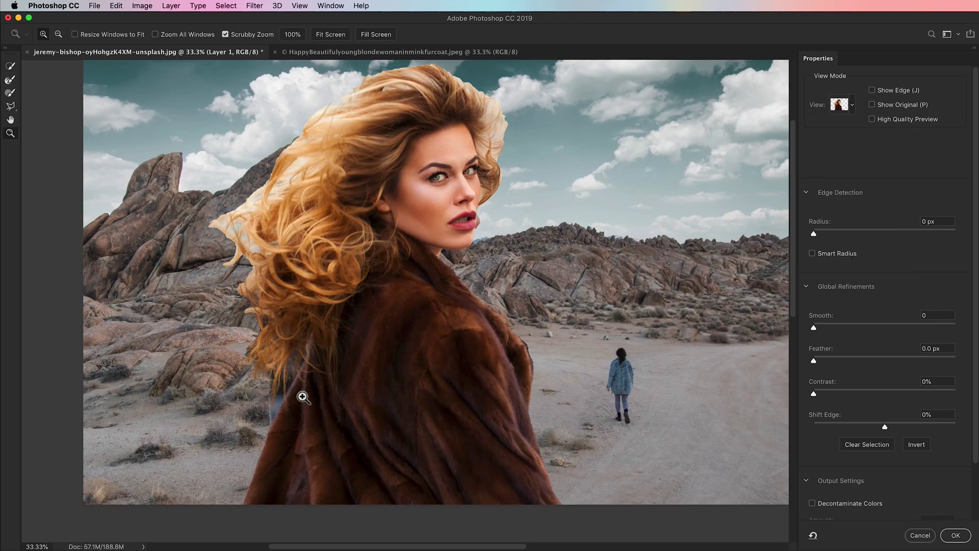
{"action": "left_click", "coordinate": [345, 330]}
Brush the hair edges with the Refine Edge Brush so rock and sky show through the strands
{"action": "left_click", "coordinate": [10, 80]}
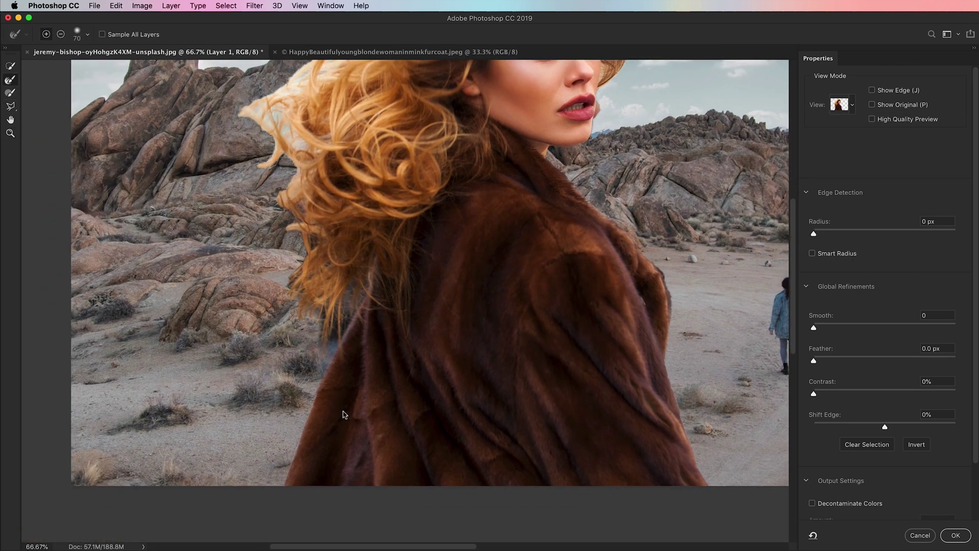
{"action": "key", "text": "bracketright"}
{"action": "mouse_move", "coordinate": [330, 365]}
{"action": "left_mouse_down"}
{"action": "mouse_move", "coordinate": [365, 289]}
{"action": "mouse_move", "coordinate": [333, 325]}
{"action": "mouse_move", "coordinate": [311, 265]}
{"action": "mouse_move", "coordinate": [299, 300]}
{"action": "mouse_move", "coordinate": [314, 241]}
{"action": "mouse_move", "coordinate": [305, 195]}
{"action": "mouse_move", "coordinate": [290, 194]}
{"action": "mouse_move", "coordinate": [318, 224]}
{"action": "mouse_move", "coordinate": [289, 120]}
{"action": "mouse_move", "coordinate": [234, 146]}
{"action": "mouse_move", "coordinate": [324, 105]}
{"action": "mouse_move", "coordinate": [289, 230]}
{"action": "left_mouse_up"}
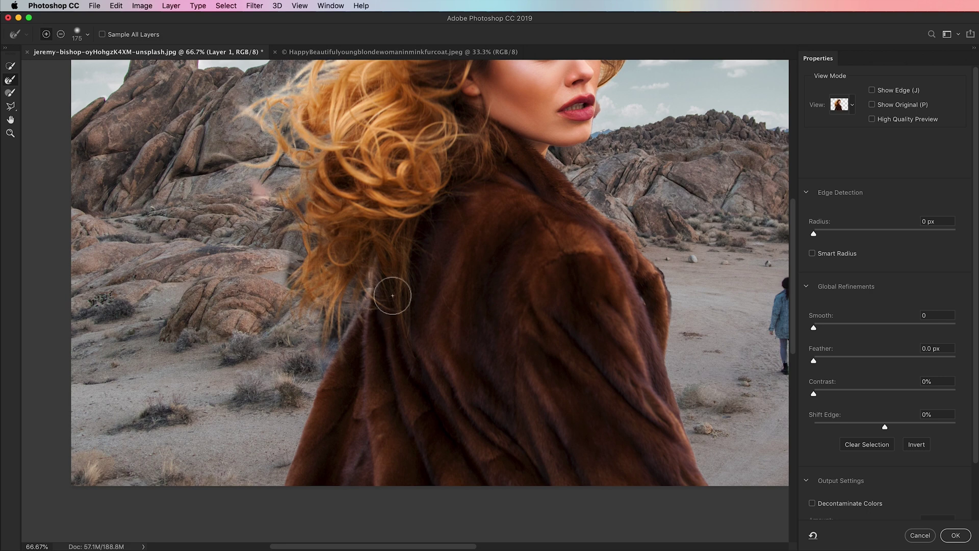
{"action": "left_click_drag", "start_coordinate": [426, 225], "coordinate": [413, 421]}
{"action": "mouse_move", "coordinate": [266, 300]}
{"action": "left_mouse_down"}
{"action": "mouse_move", "coordinate": [357, 243]}
{"action": "mouse_move", "coordinate": [313, 253]}
{"action": "mouse_move", "coordinate": [431, 115]}
{"action": "mouse_move", "coordinate": [543, 101]}
{"action": "mouse_move", "coordinate": [585, 130]}
{"action": "mouse_move", "coordinate": [624, 182]}
{"action": "mouse_move", "coordinate": [613, 216]}
{"action": "left_mouse_up"}
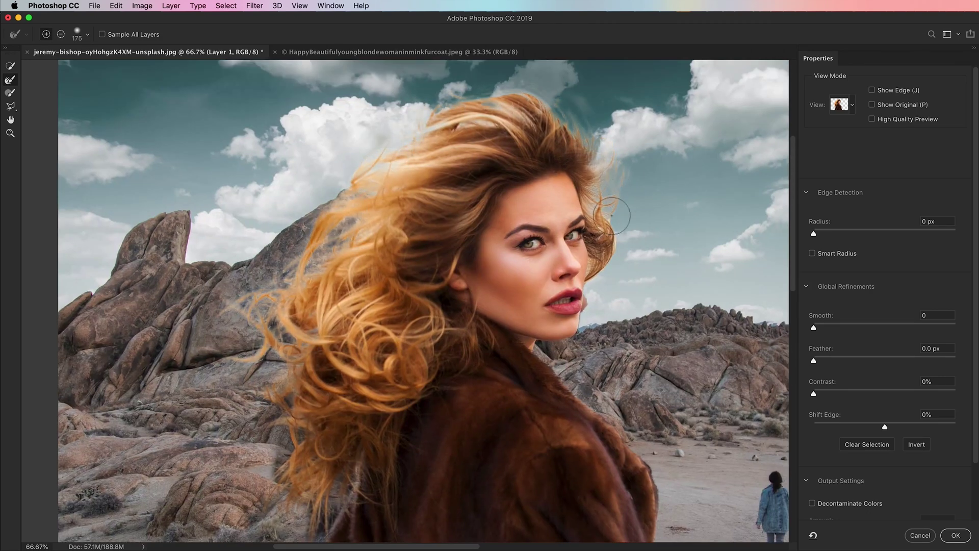
{"action": "mouse_move", "coordinate": [568, 290]}
{"action": "left_mouse_down"}
{"action": "mouse_move", "coordinate": [503, 284]}
{"action": "mouse_move", "coordinate": [448, 216]}
{"action": "left_mouse_up"}
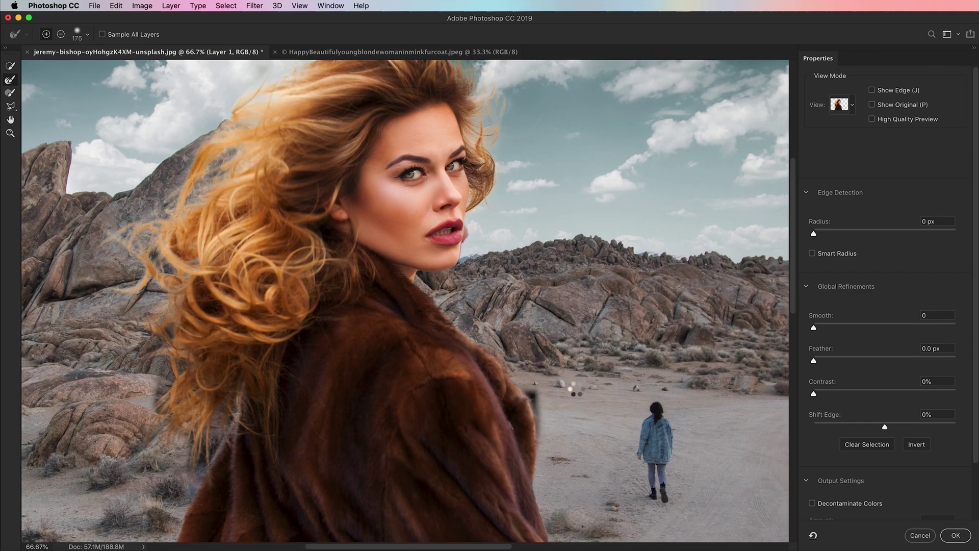
{"action": "left_click_drag", "start_coordinate": [574, 391], "coordinate": [476, 366]}
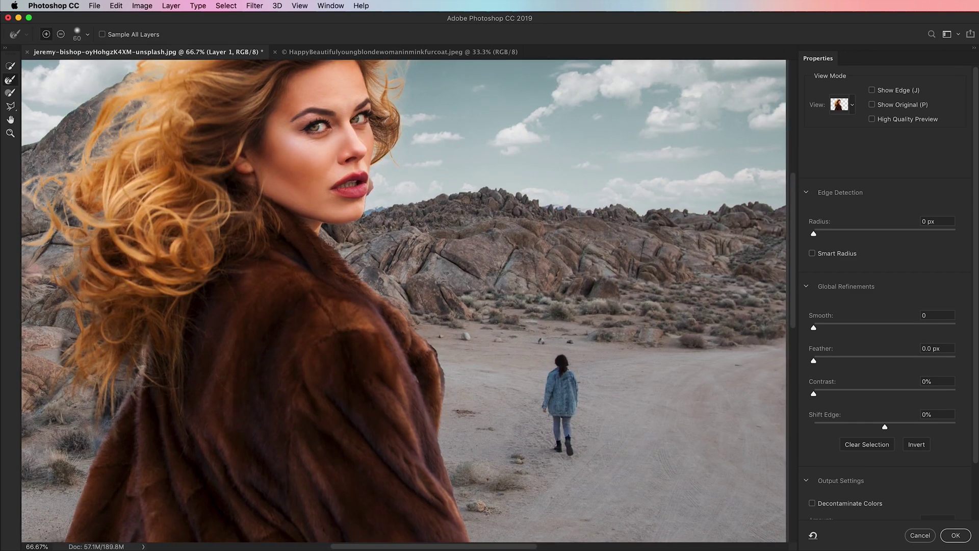
{"action": "key", "text": "bracketleft"}
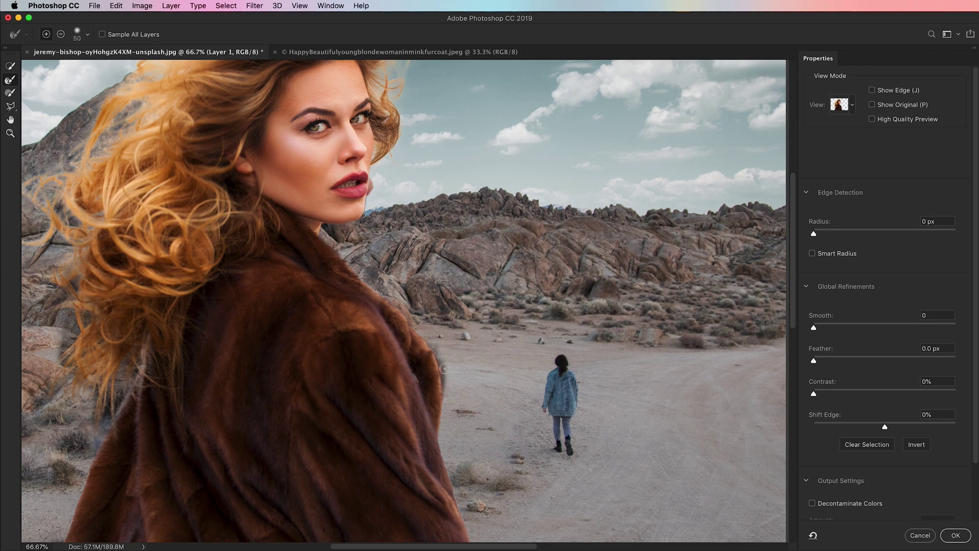
{"action": "left_click_drag", "start_coordinate": [421, 301], "coordinate": [584, 446]}
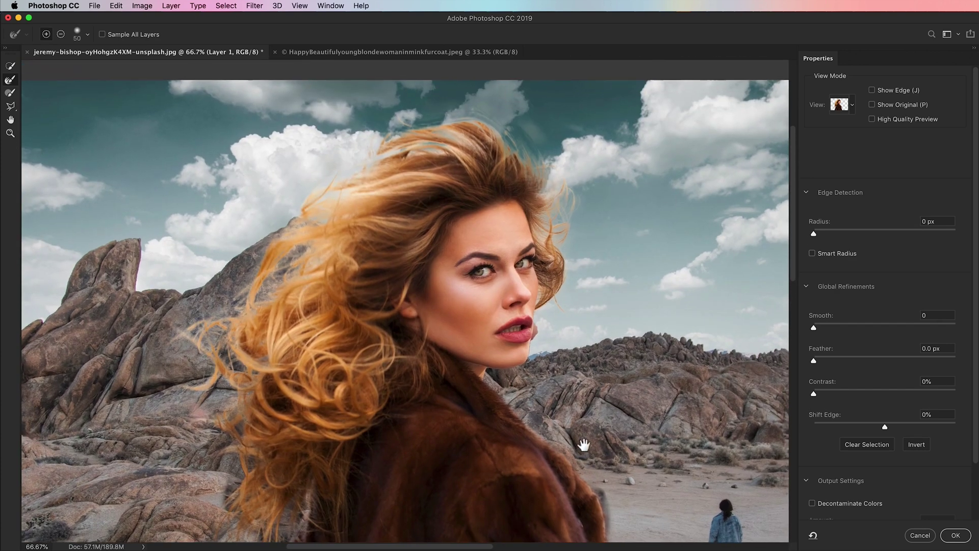
Set output to New Layer with Layer Mask and enable Decontaminate Colors at 67%
{"action": "scroll", "coordinate": [969, 402], "scroll_direction": "down", "scroll_amount": 5}
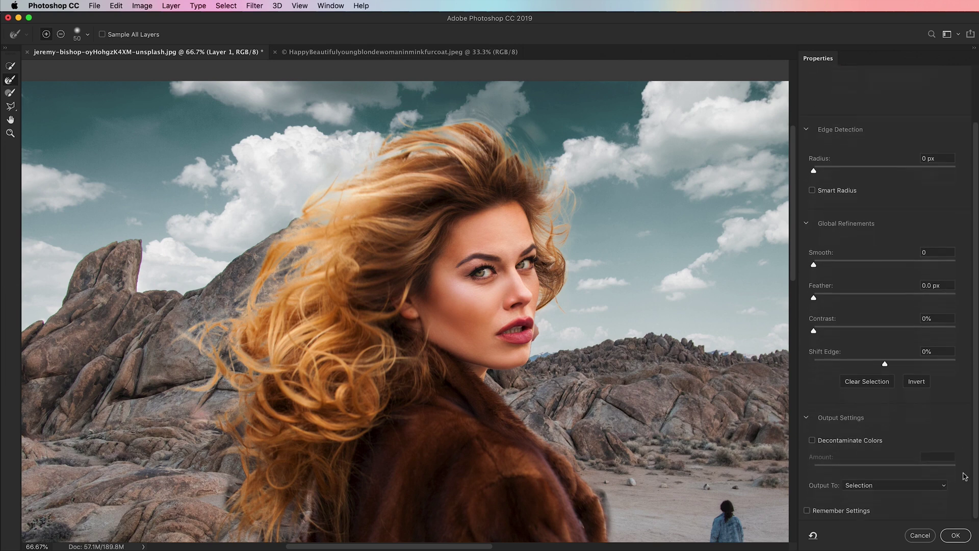
{"action": "left_click", "coordinate": [886, 487]}
{"action": "left_click", "coordinate": [880, 512]}
{"action": "left_click", "coordinate": [829, 441]}
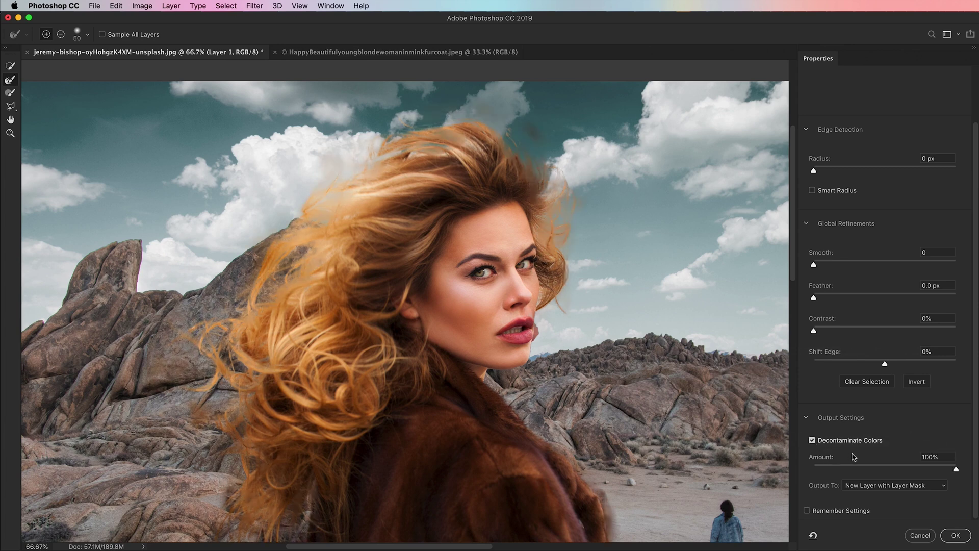
Refine the outer hair fringe with a smaller Refine Edge Brush, then review the woman in the composite
{"action": "left_click_drag", "start_coordinate": [552, 349], "coordinate": [624, 320]}
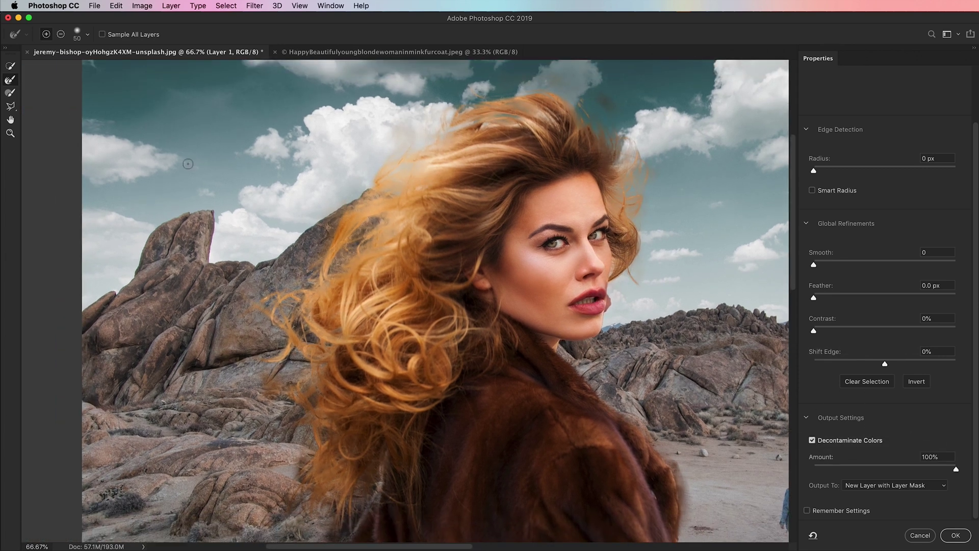
{"action": "left_click_drag", "start_coordinate": [452, 195], "coordinate": [409, 196]}
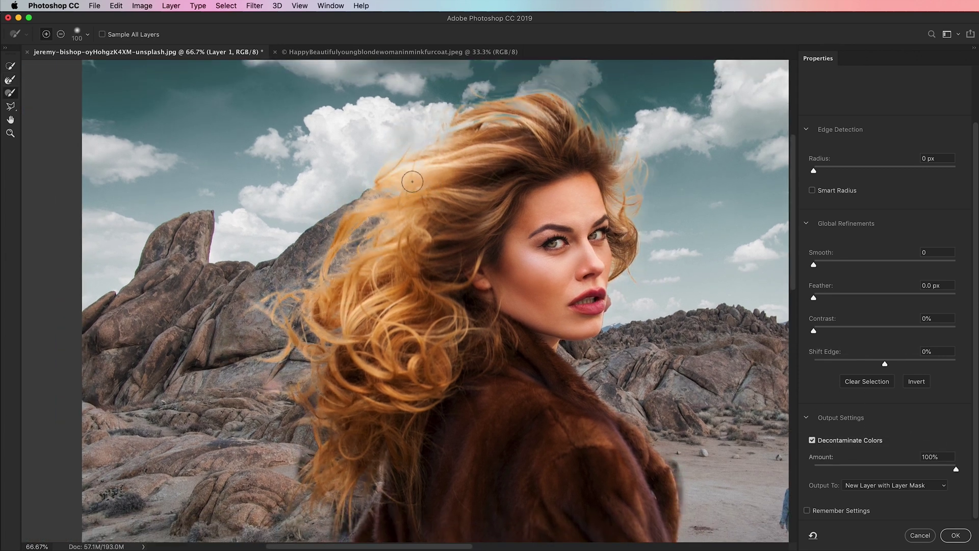
{"action": "key", "text": "r"}
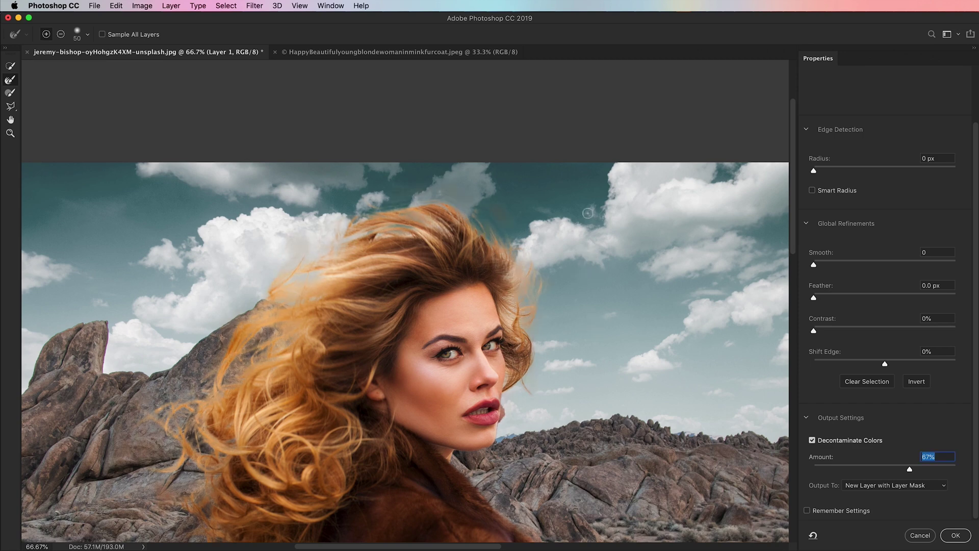
{"action": "key", "text": "super+minus"}
{"action": "key", "text": "super+minus"}
{"action": "key", "text": "super+minus"}
{"action": "left_click_drag", "start_coordinate": [455, 360], "coordinate": [472, 350]}
{"action": "key", "text": "super+space"}
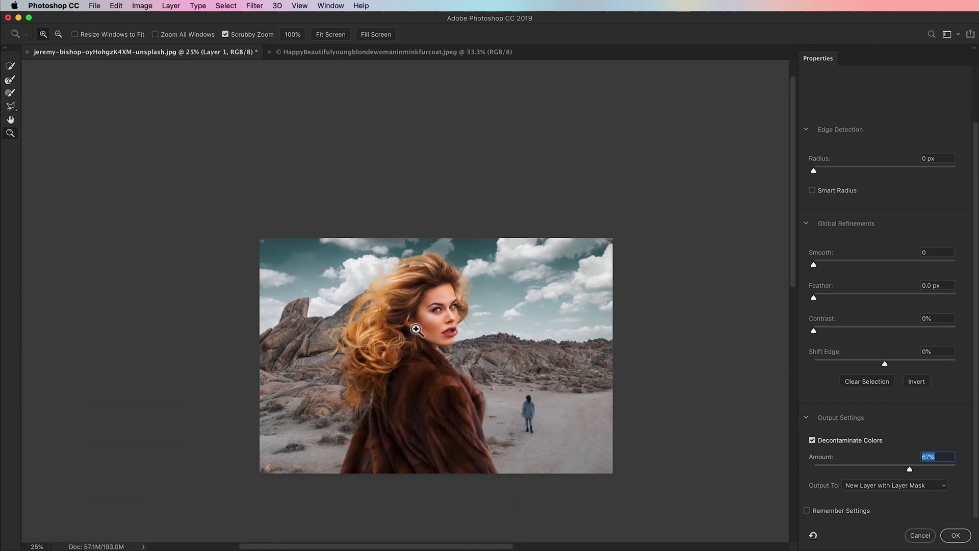
{"action": "left_click", "coordinate": [416, 330]}
{"action": "left_click_drag", "start_coordinate": [421, 332], "coordinate": [403, 284]}
{"action": "left_click", "coordinate": [422, 316]}
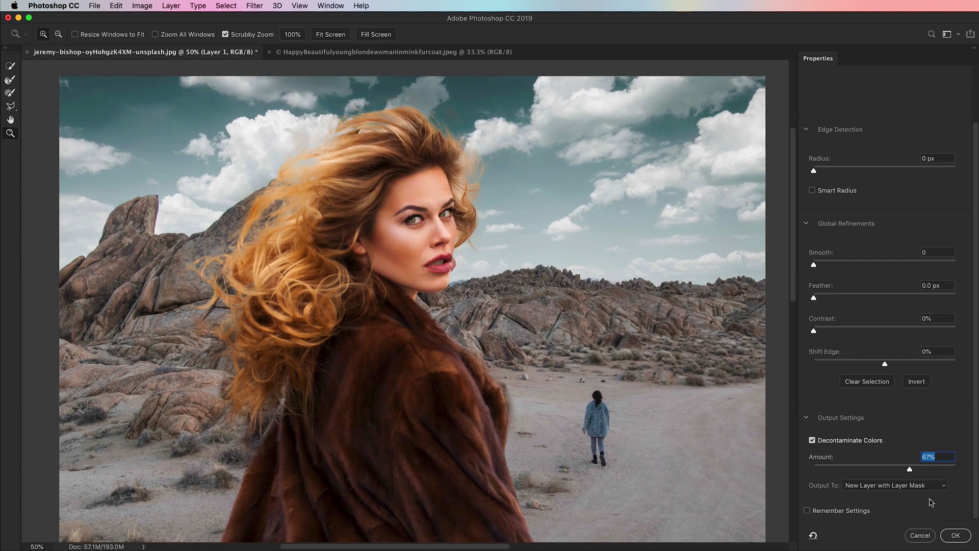
Apply the refined hair selection as a masked woman layer and pick a smaller brush
{"action": "key", "text": "Return"}
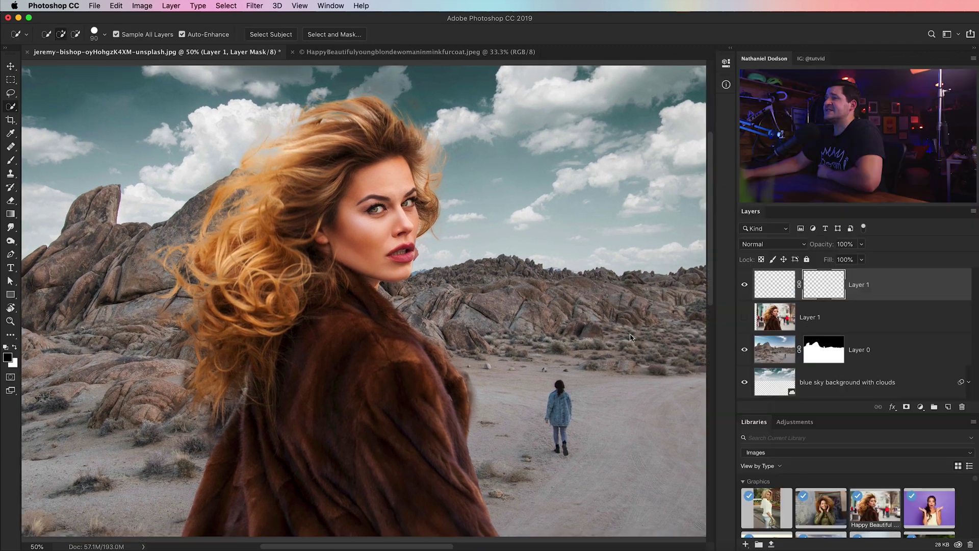
{"action": "key", "text": "b"}
{"action": "key", "text": "bracketleft"}
{"action": "key", "text": "bracketleft"}
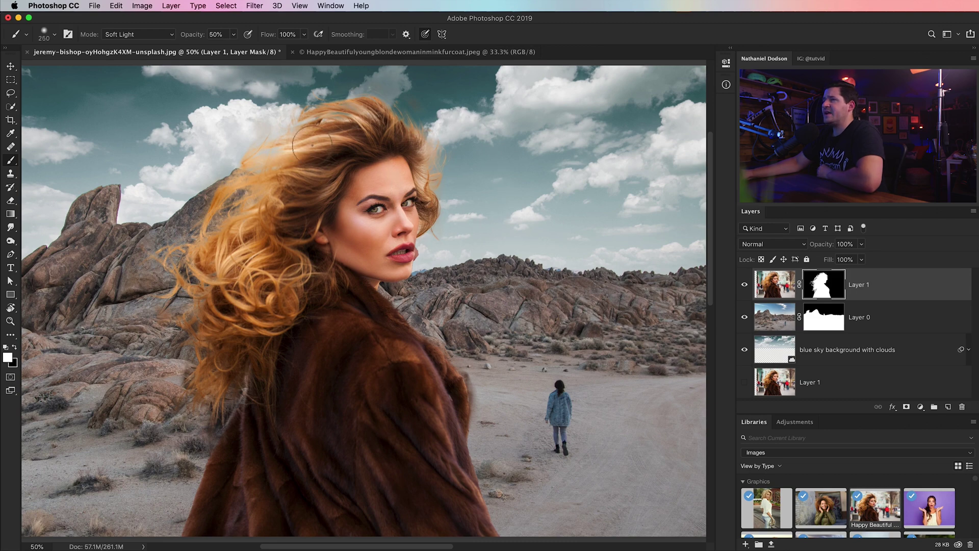
{"action": "scroll", "coordinate": [388, 517], "scroll_direction": "right", "scroll_amount": 5}
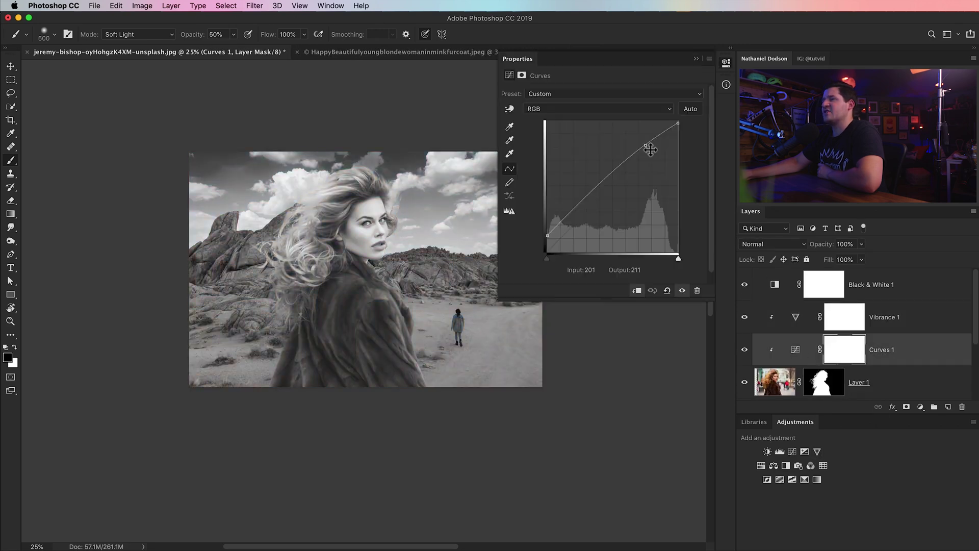
Lift the darkest tones on the curve and apply the Camera Raw texture, clarity, dehaze and vibrance boost
{"action": "left_click_drag", "start_coordinate": [649, 149], "coordinate": [647, 158]}
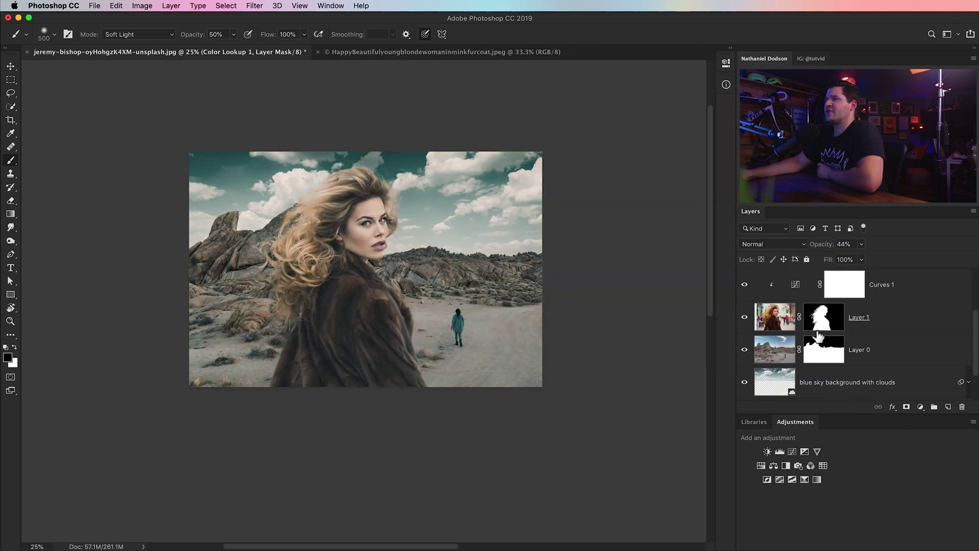
{"action": "left_click", "coordinate": [818, 329]}
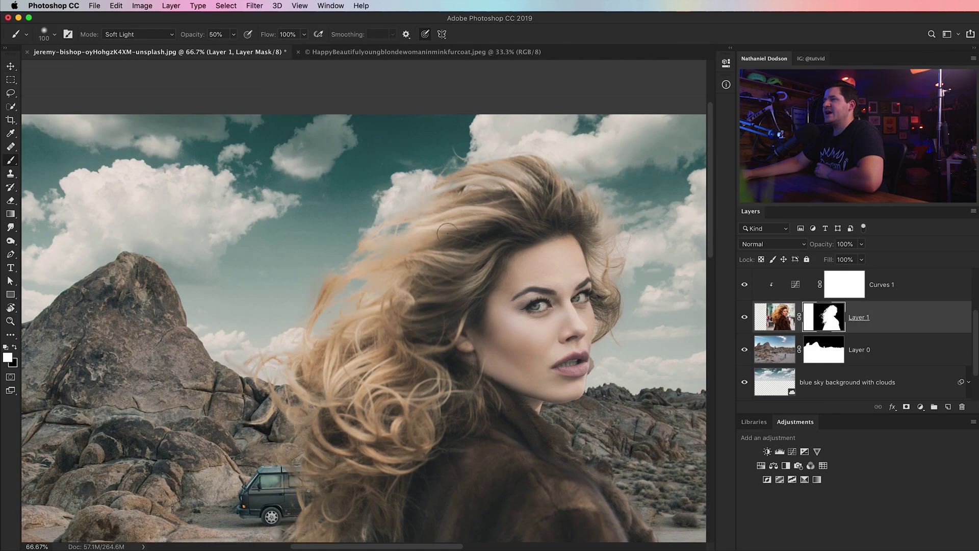
{"action": "key", "text": "super+minus"}
{"action": "key", "text": "super+minus"}
{"action": "key", "text": "super+minus"}
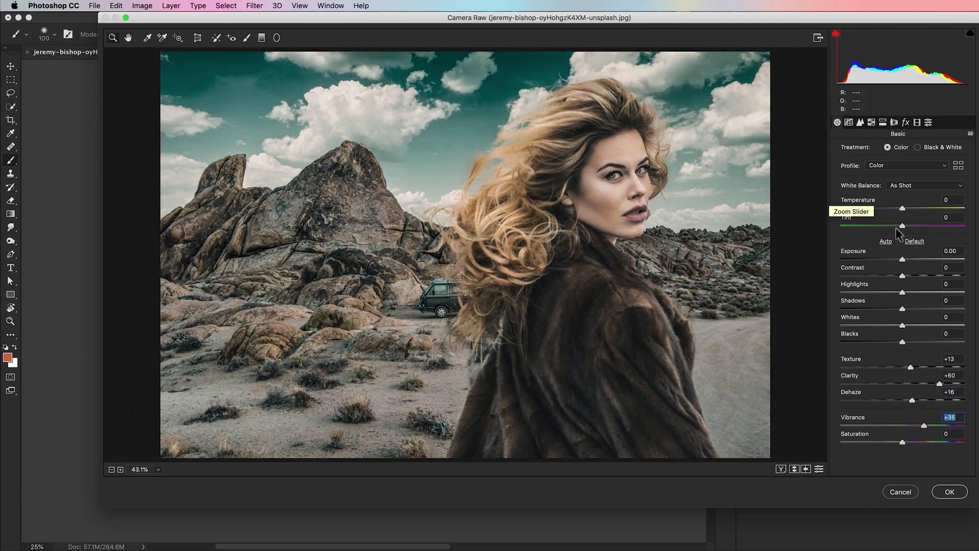
{"action": "left_click", "coordinate": [950, 492]}
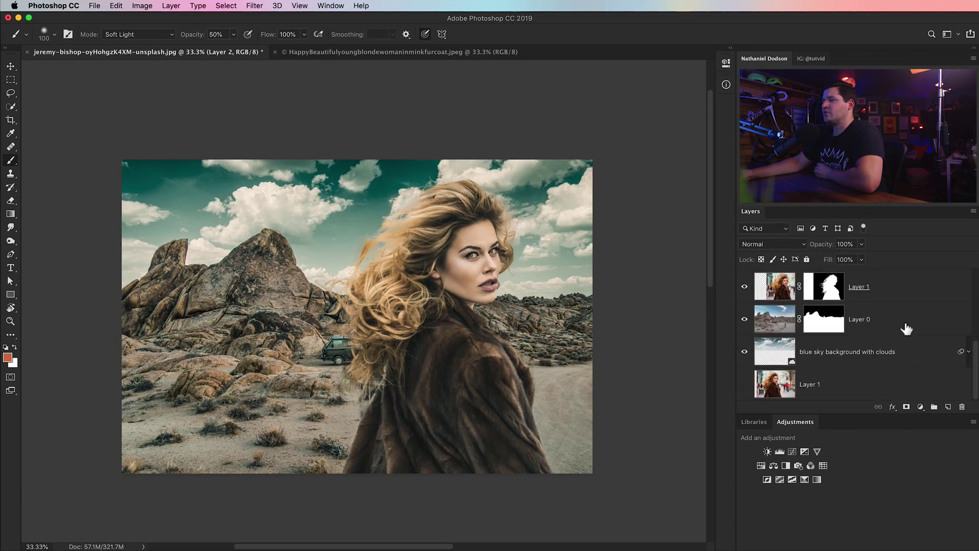
Apply a Field Blur of about 8 px to the merged desert background
{"action": "left_click", "coordinate": [255, 6]}
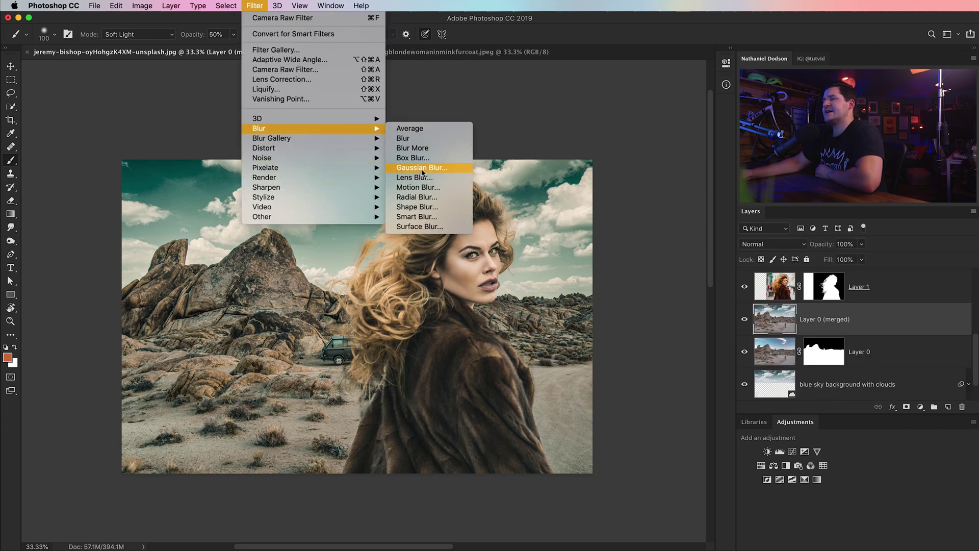
{"action": "left_click", "coordinate": [413, 139]}
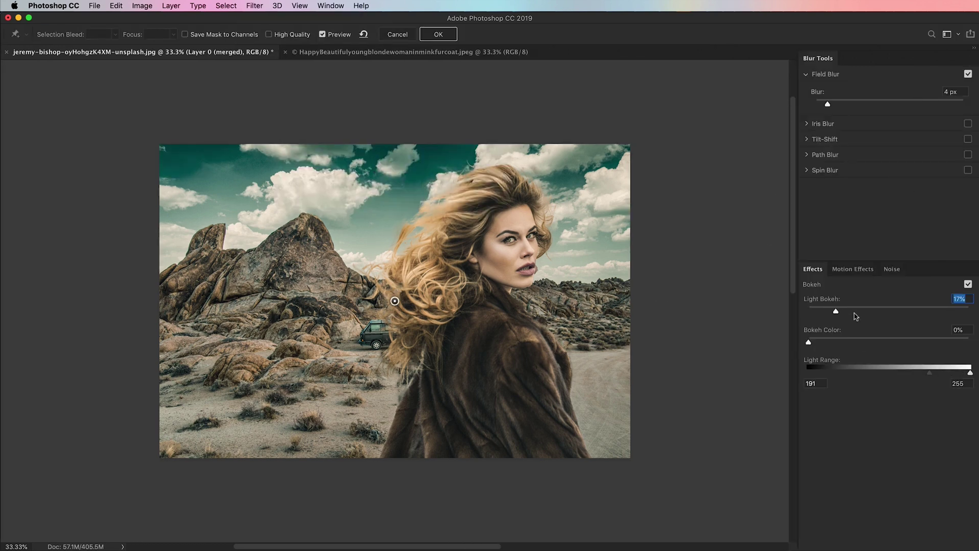
{"action": "left_click_drag", "start_coordinate": [828, 104], "coordinate": [843, 104]}
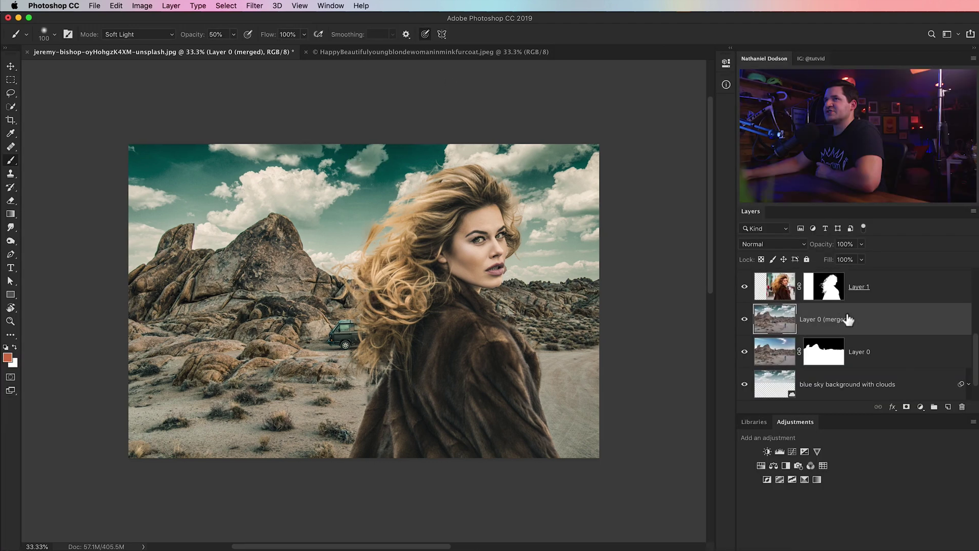
{"action": "scroll", "coordinate": [971, 340], "scroll_direction": "up", "scroll_amount": 3}
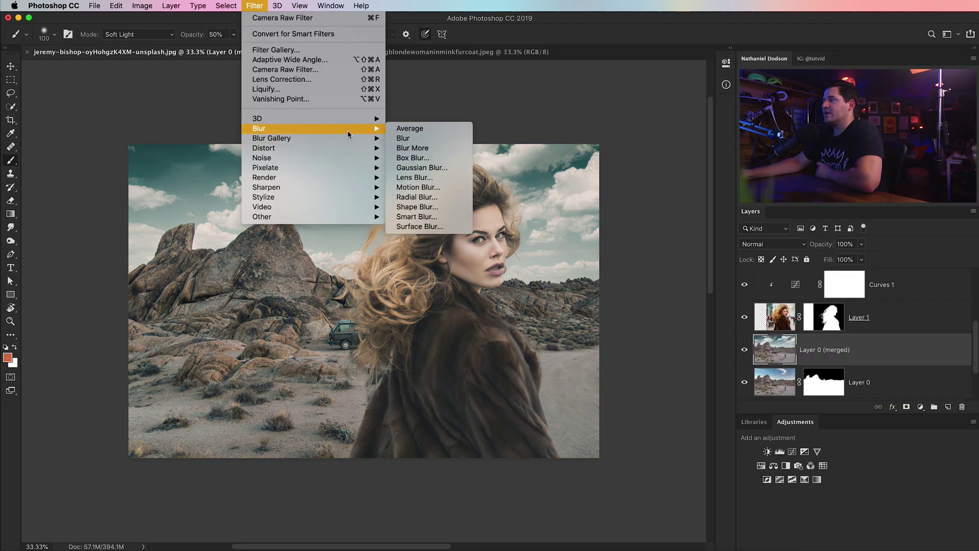
{"action": "left_click", "coordinate": [413, 143]}
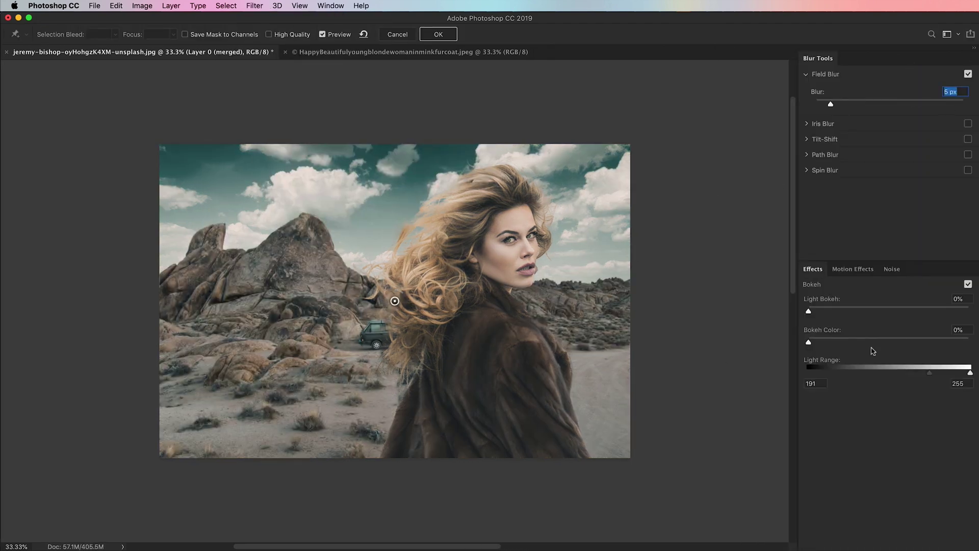
Add Light Bokeh with a light range low value of 230 and apply the field blur
{"action": "left_click_drag", "start_coordinate": [809, 311], "coordinate": [857, 325]}
{"action": "left_click_drag", "start_coordinate": [970, 373], "coordinate": [961, 373]}
{"action": "double_click", "coordinate": [811, 384]}
{"action": "type", "text": "230"}
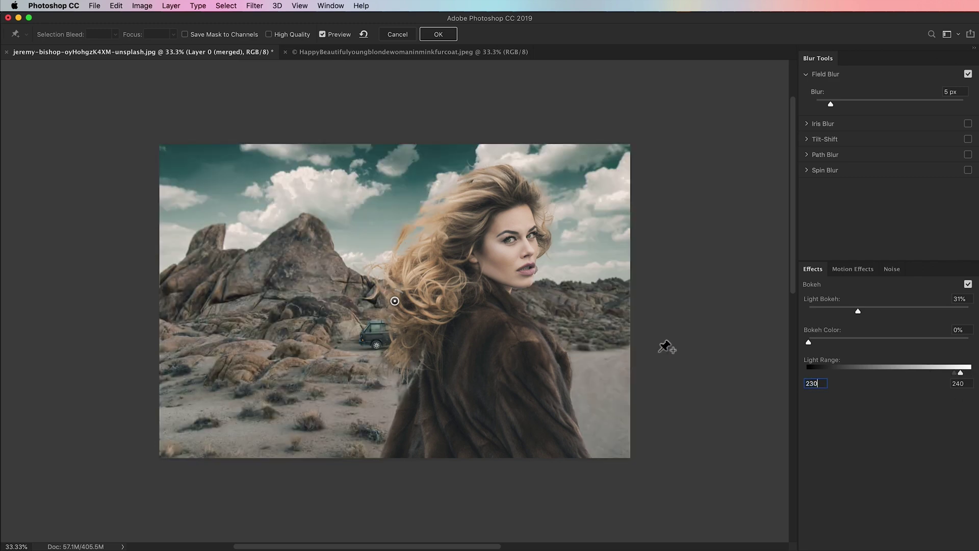
{"action": "left_click_drag", "start_coordinate": [858, 311], "coordinate": [844, 312]}
{"action": "key", "text": "Return"}
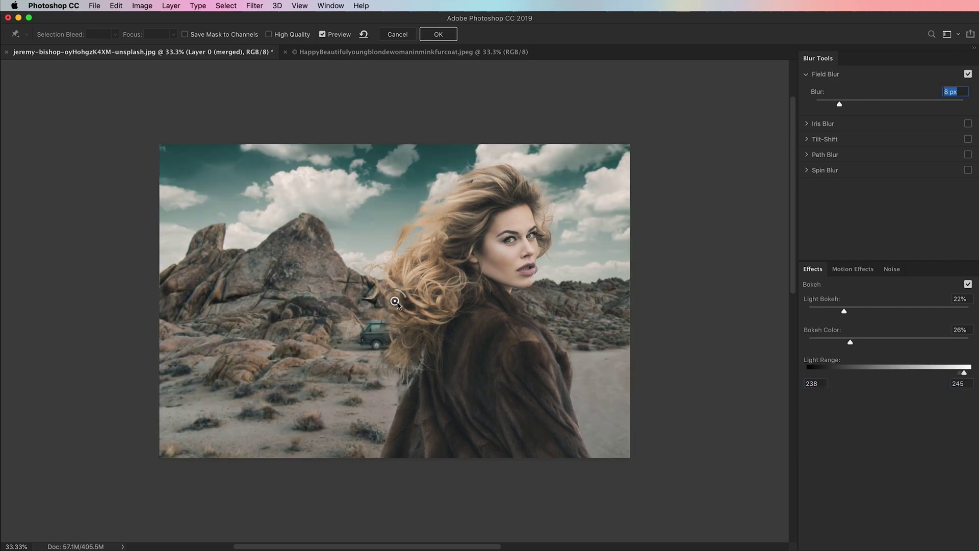
{"action": "key", "text": "Return"}
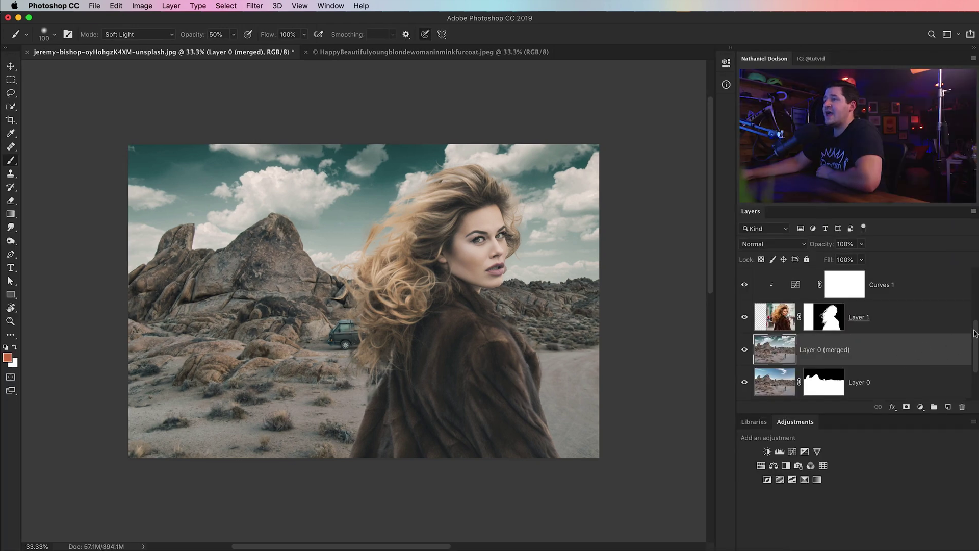
{"action": "left_click_drag", "start_coordinate": [975, 333], "coordinate": [975, 281]}
{"action": "left_click", "coordinate": [925, 321]}
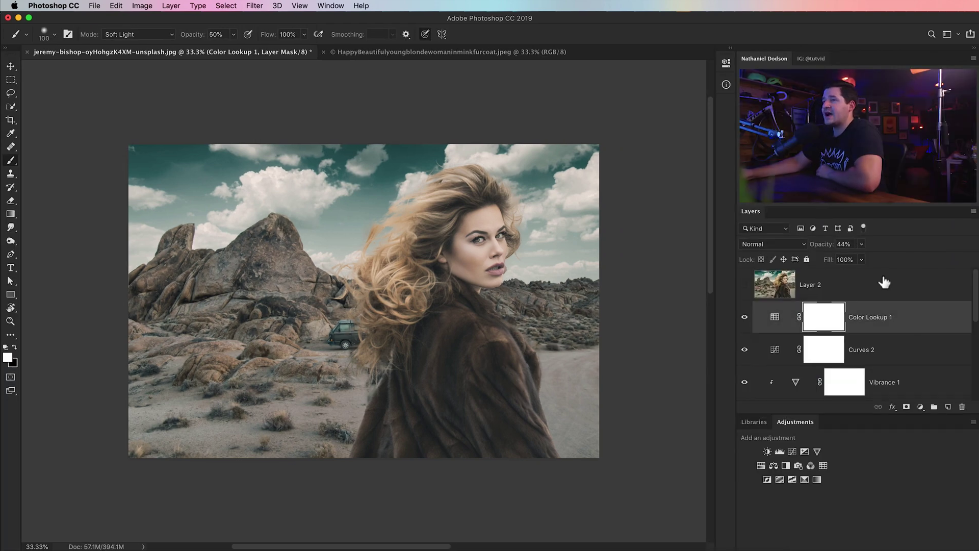
Stamp visible layers onto a new layer and boost its texture, clarity, dehaze, saturation and temperature in Camera Raw
{"action": "key", "text": "super+alt+shift+e"}
{"action": "left_click", "coordinate": [255, 5]}
{"action": "left_click", "coordinate": [288, 73]}
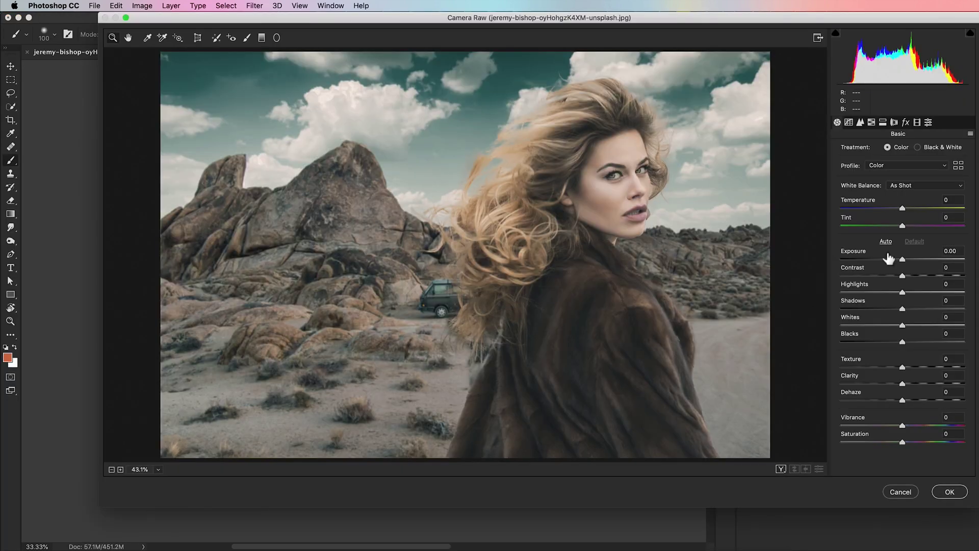
{"action": "left_click_drag", "start_coordinate": [902, 368], "coordinate": [919, 367]}
{"action": "left_click_drag", "start_coordinate": [902, 383], "coordinate": [914, 400]}
{"action": "left_click_drag", "start_coordinate": [903, 443], "coordinate": [912, 442]}
{"action": "left_click_drag", "start_coordinate": [903, 225], "coordinate": [906, 208]}
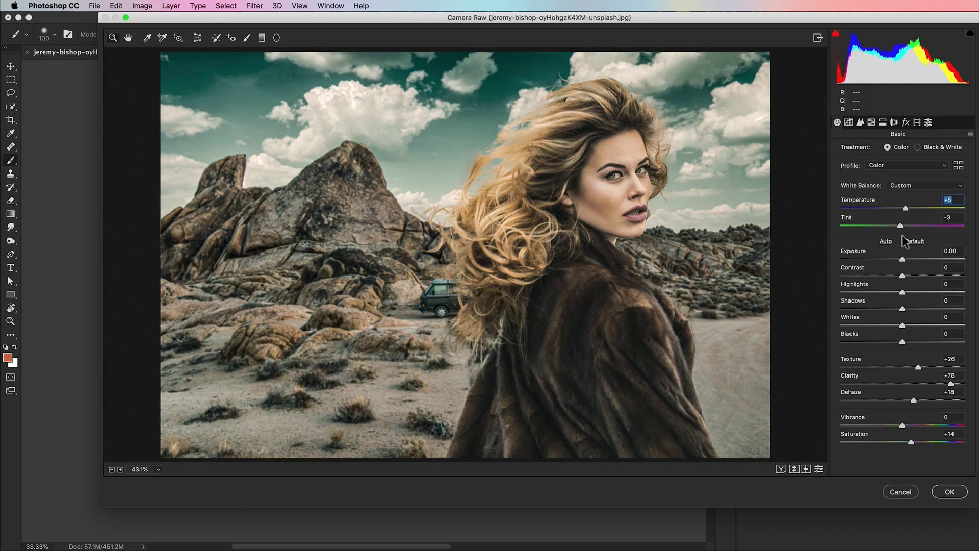
{"action": "left_click", "coordinate": [950, 492]}
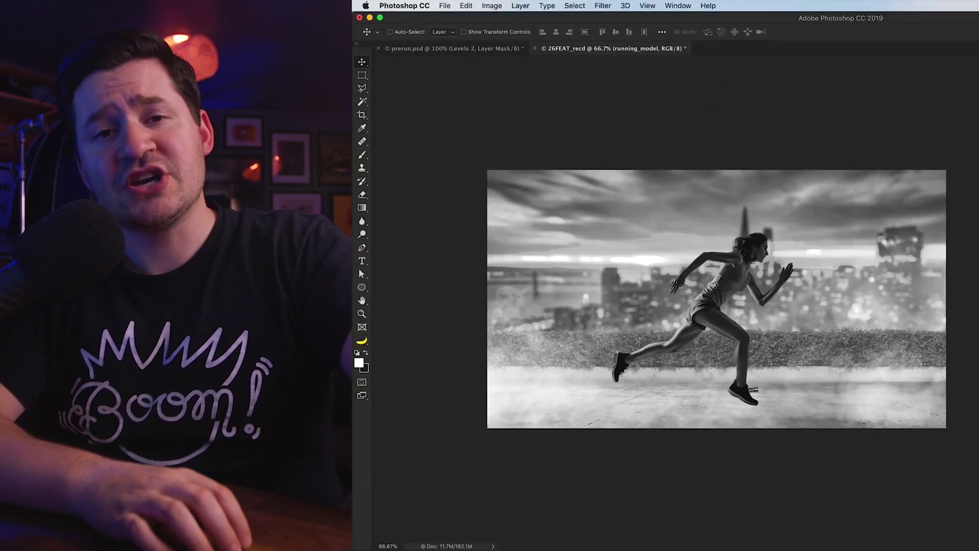
Brighten the runner's Levels midtones to 1.76 and set a color sampler to read grayscale values
{"action": "left_click_drag", "start_coordinate": [966, 163], "coordinate": [935, 164]}
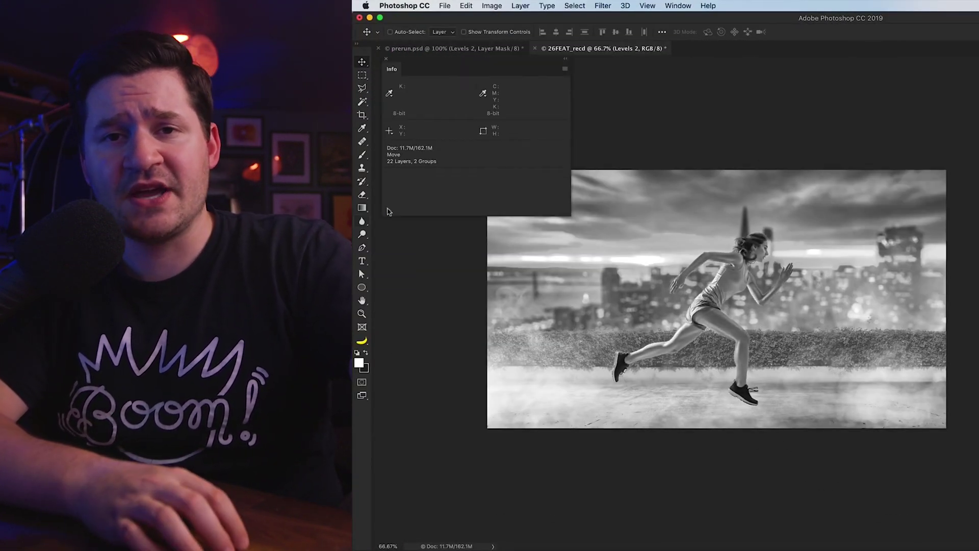
{"action": "left_click", "coordinate": [483, 152]}
{"action": "left_click", "coordinate": [516, 188]}
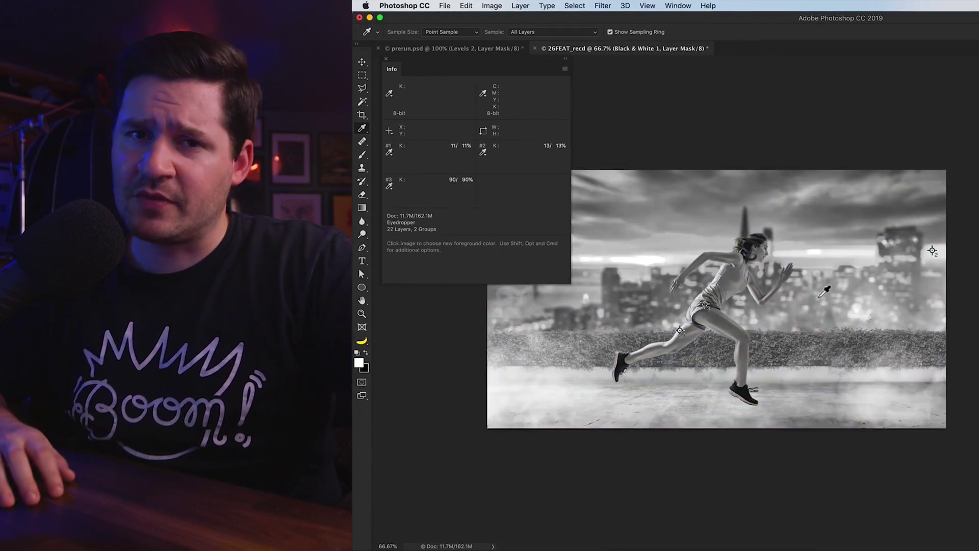
{"action": "double_click", "coordinate": [391, 68]}
{"action": "key", "text": "v"}
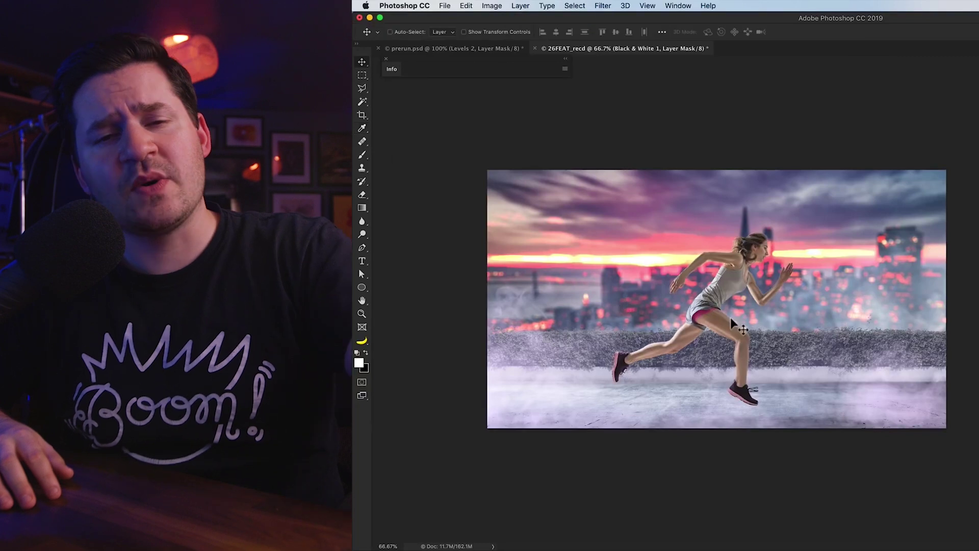